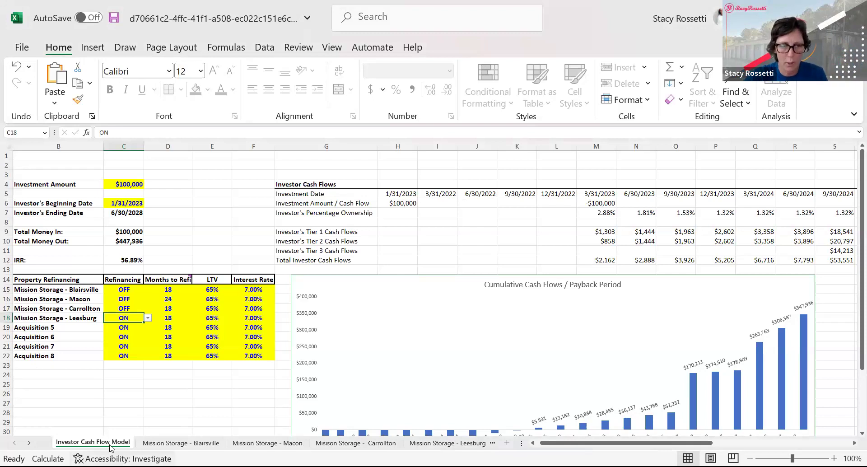
Try to set the investor's beginning date to 4/31/23 and 4/31/2032, cancelling each entry
left_click(129, 184)
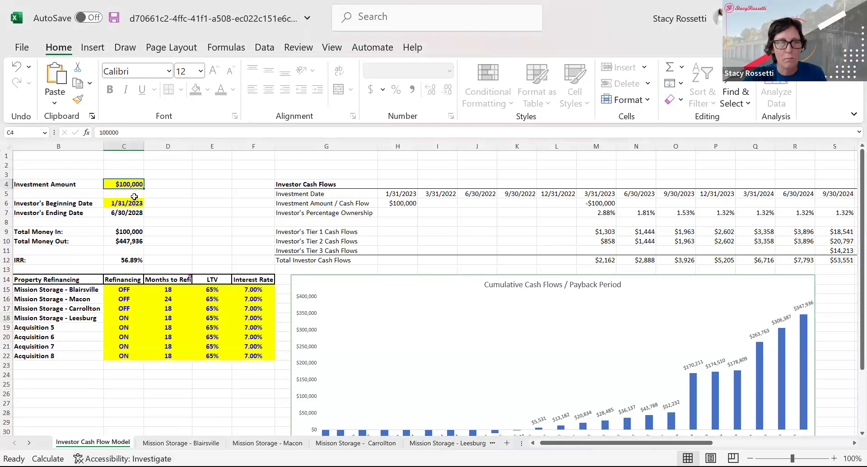
left_click(133, 204)
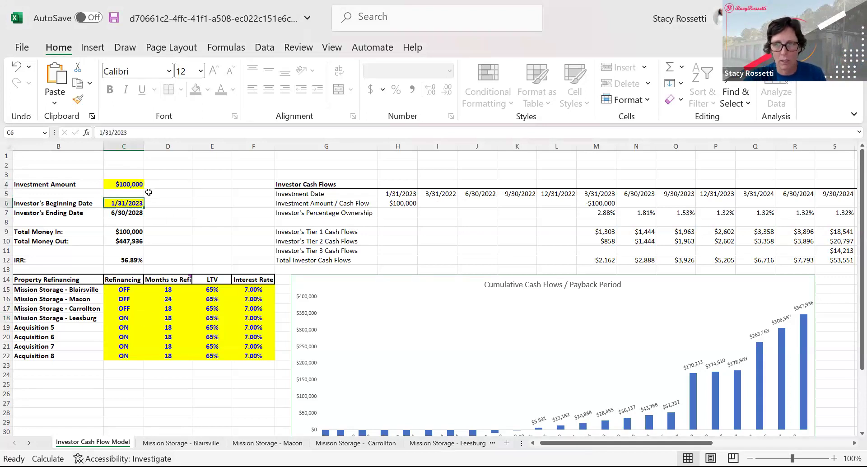
type("4/31")
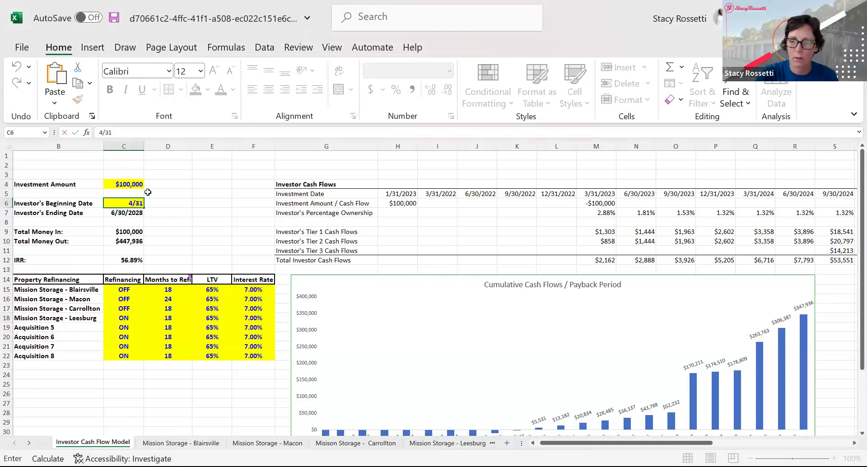
type("/23")
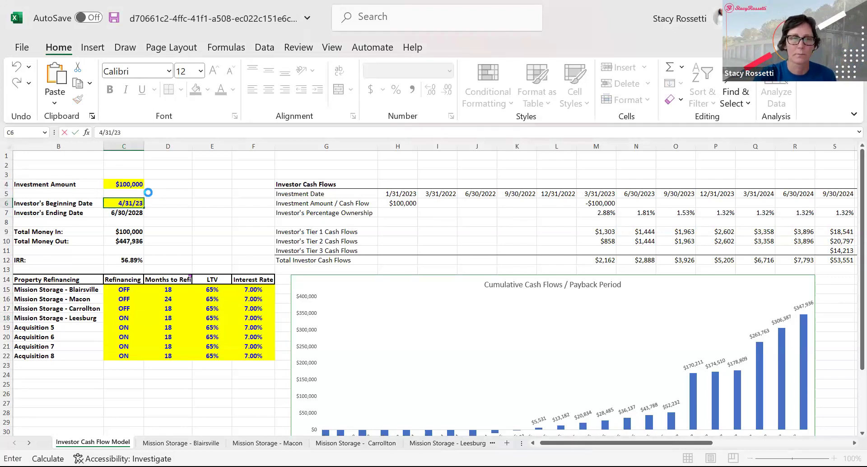
key("Return")
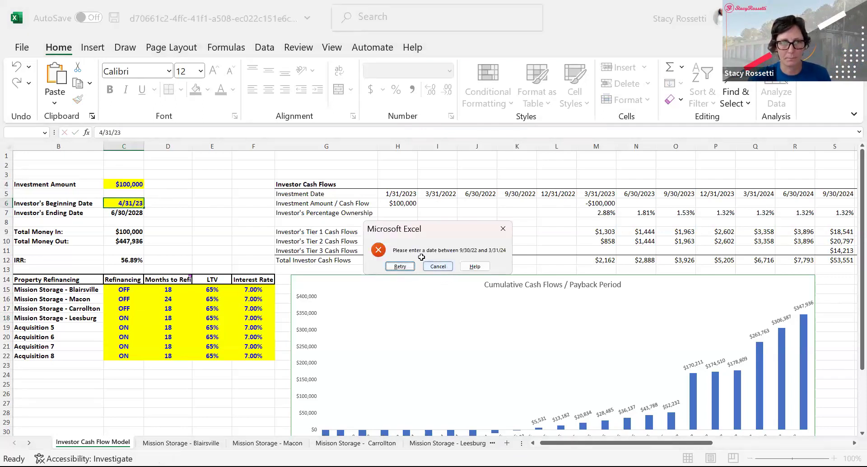
left_click(438, 266)
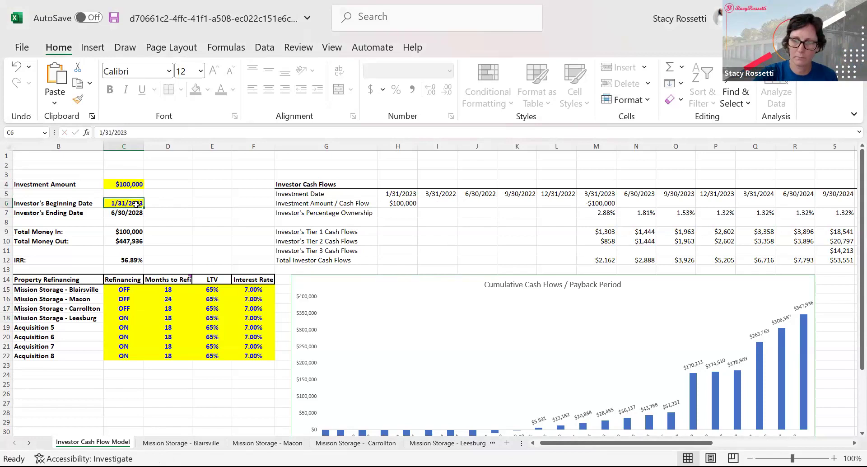
type("4/31/2032")
key("Return")
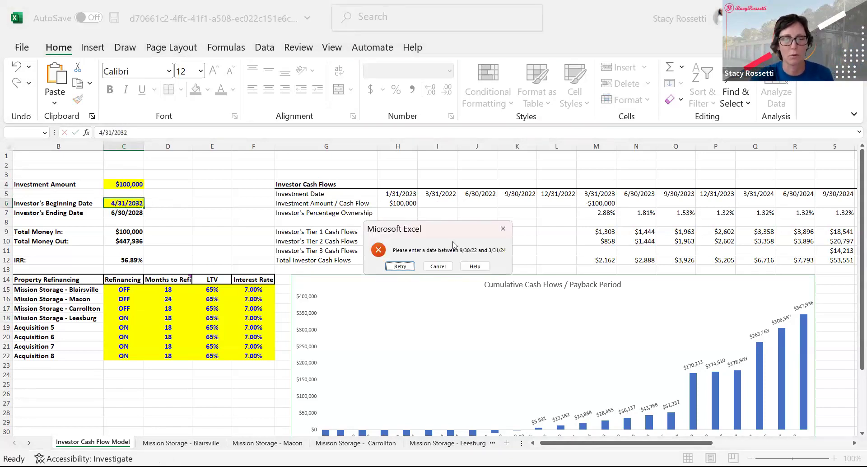
left_click(438, 267)
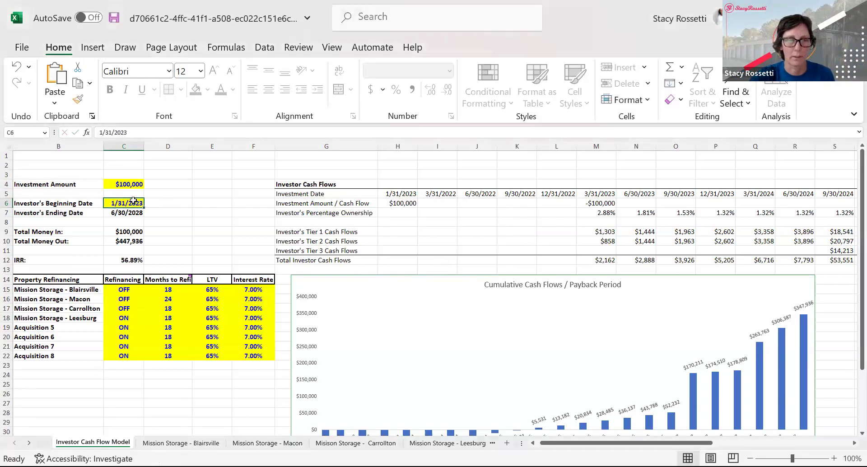
Set the investor's beginning date to 4/30/2023
type("4/30/2023")
key("Return")
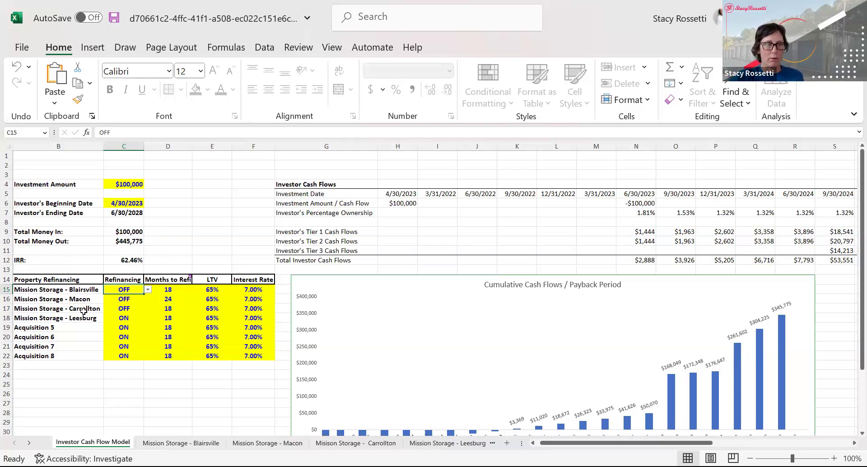
Turn refinancing OFF for Mission Storage - Leesburg and check the investor totals and the cumulative cash flow chart
left_click(117, 318)
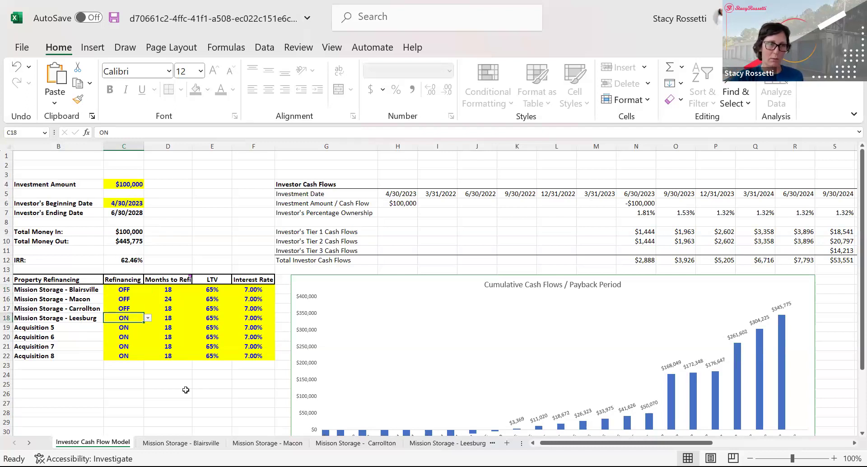
left_click(147, 320)
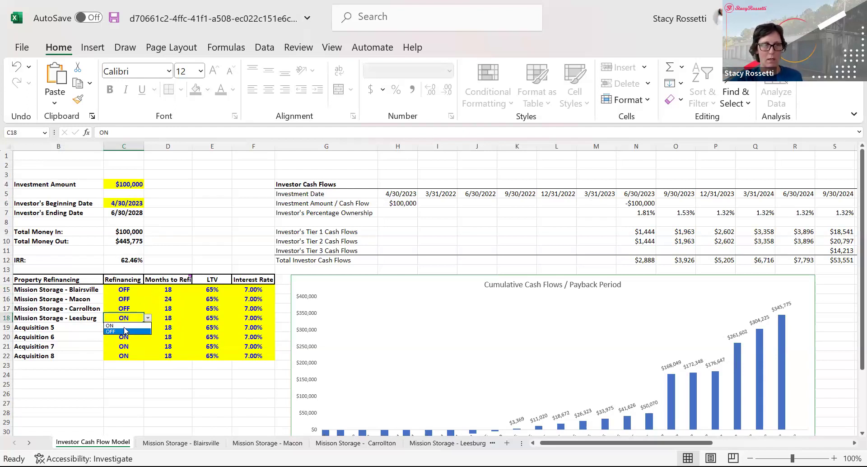
key("Escape")
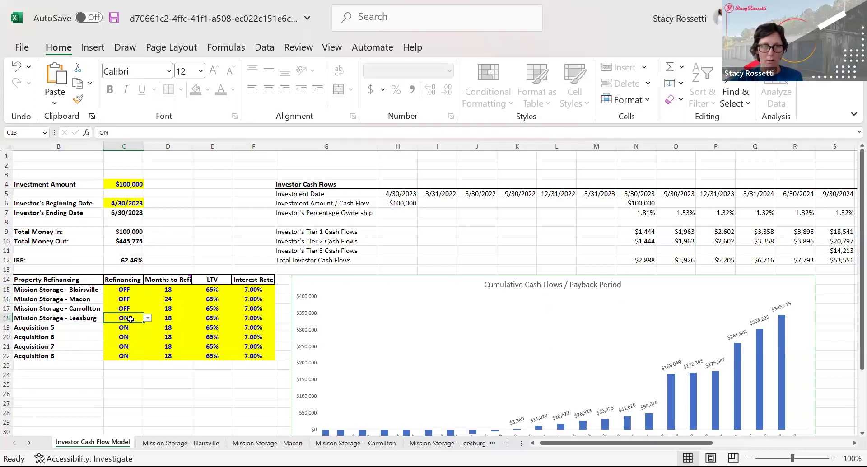
left_click(150, 319)
left_click(132, 337)
scroll(696, 344, "down", 2)
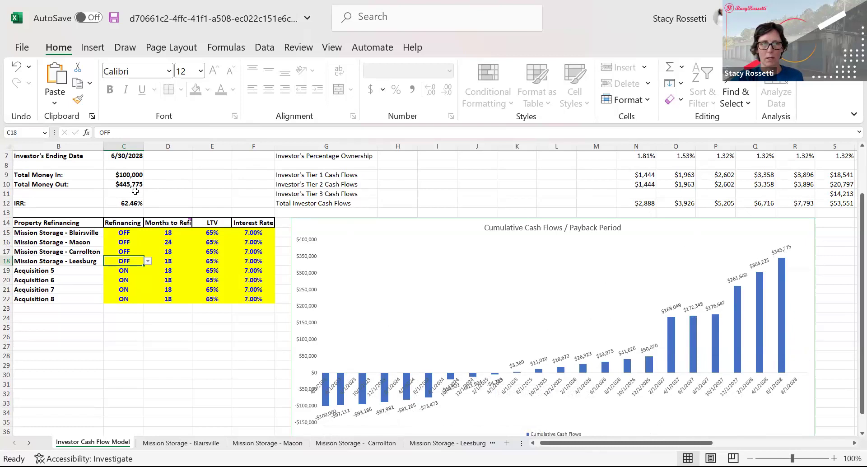
scroll(172, 343, "up", 2)
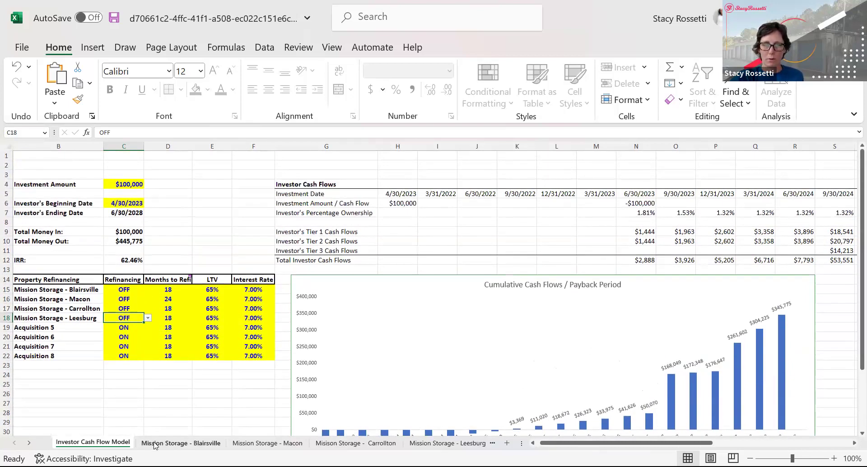
Review the Mission Storage - Blairsville sheet from sources and uses through net operating income, improvements and rental mix to the refi and exit assumptions
left_click(193, 445)
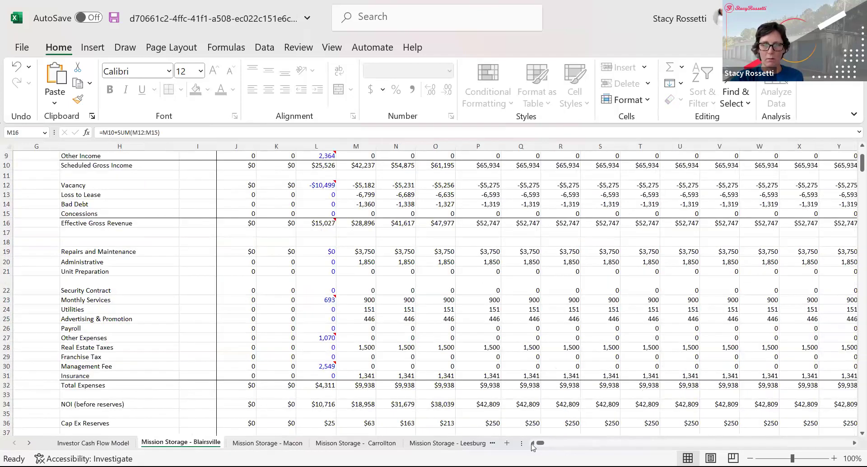
scroll(535, 447, "left", 6)
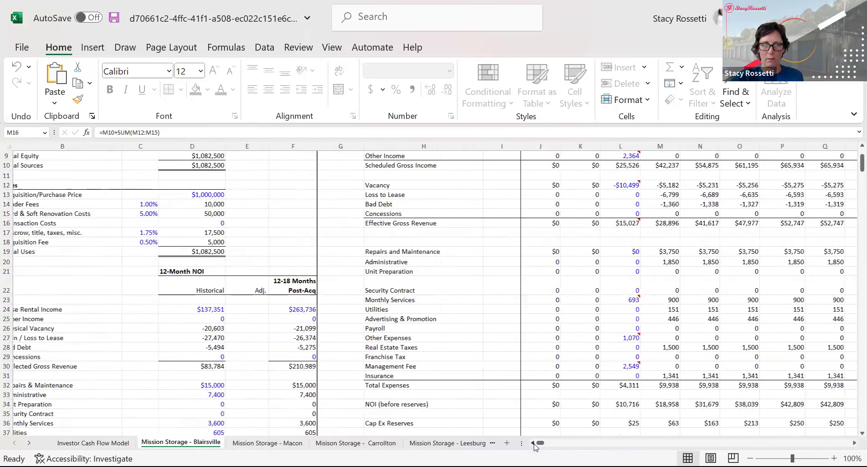
scroll(401, 333, "up", 3)
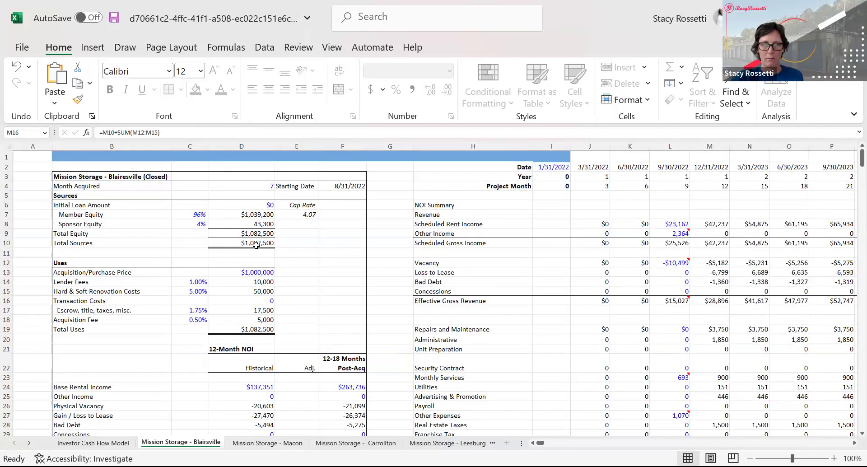
scroll(286, 323, "down", 4)
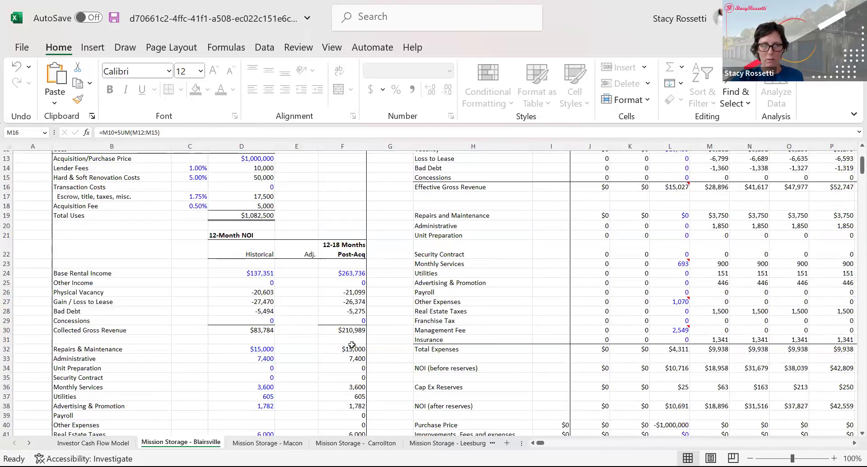
scroll(353, 346, "down", 7)
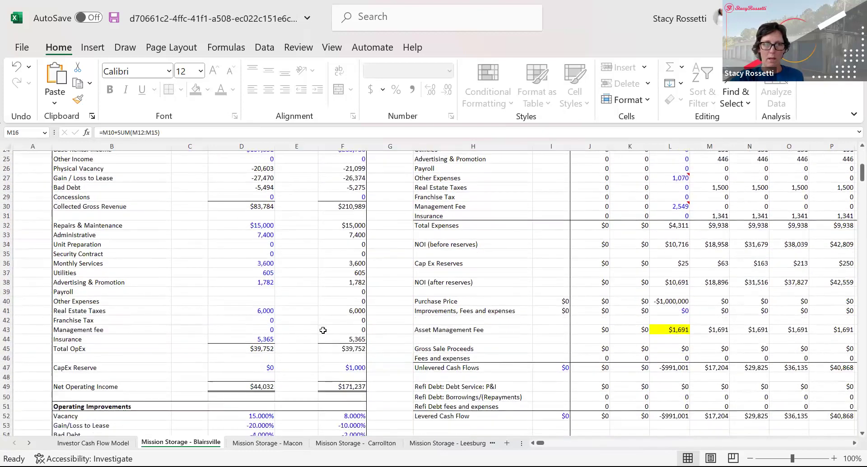
scroll(323, 330, "down", 3)
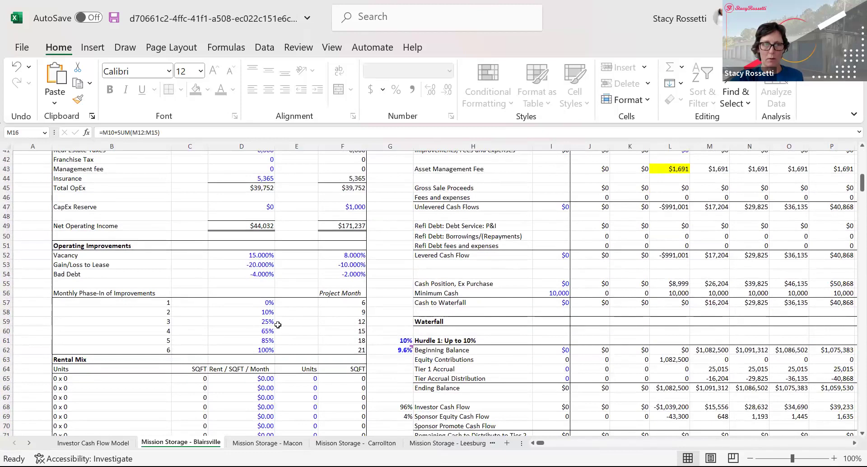
scroll(316, 361, "down", 7)
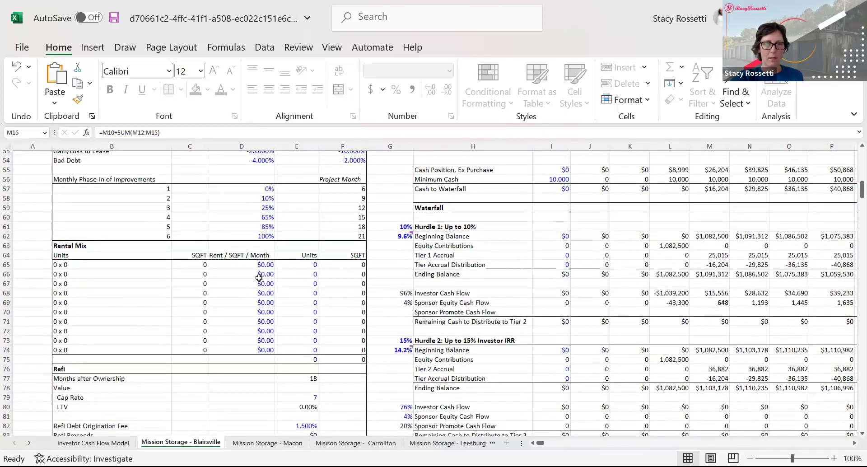
scroll(325, 345, "down", 2)
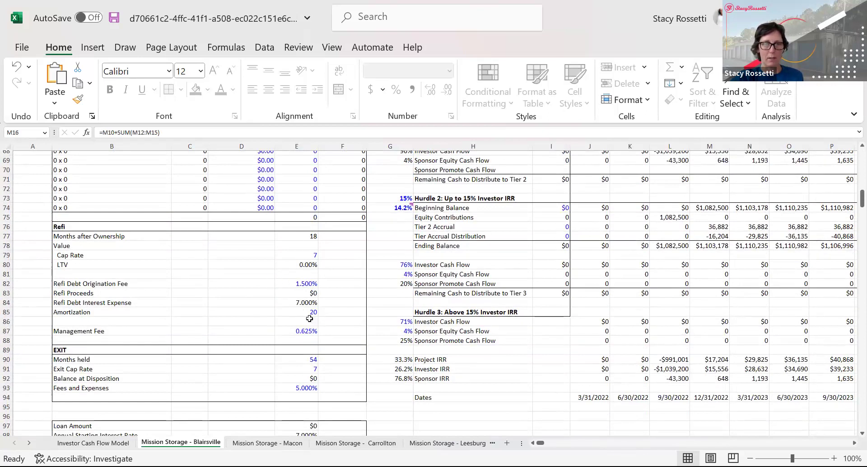
Turn refinancing ON for Mission Storage - Blairsville in the Investor Cash Flow Model sheet
left_click(72, 442)
left_click(133, 289)
left_click(148, 291)
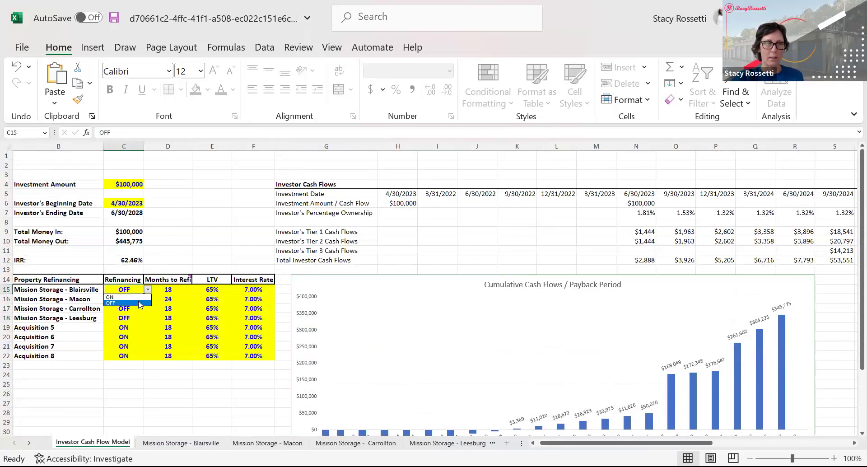
left_click(136, 297)
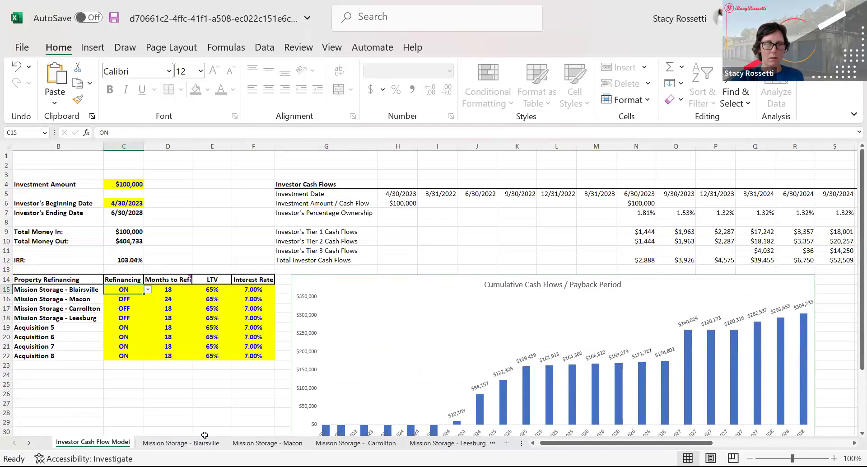
Examine the refi terms, loan details, waterfall hurdles and IRRs on the Mission Storage - Blairsville sheet
left_click(202, 444)
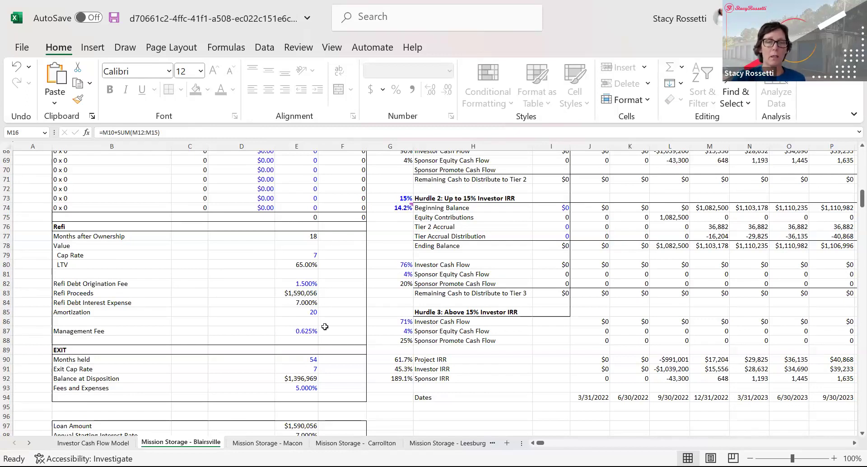
scroll(333, 357, "down", 2)
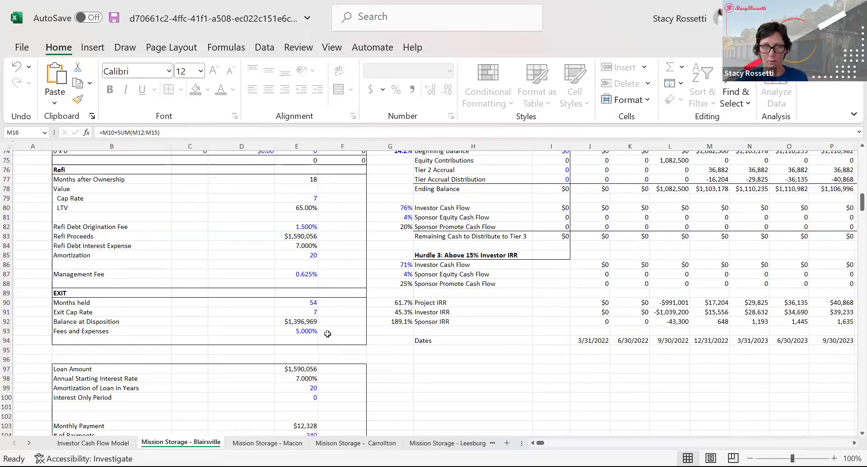
scroll(337, 323, "down", 7)
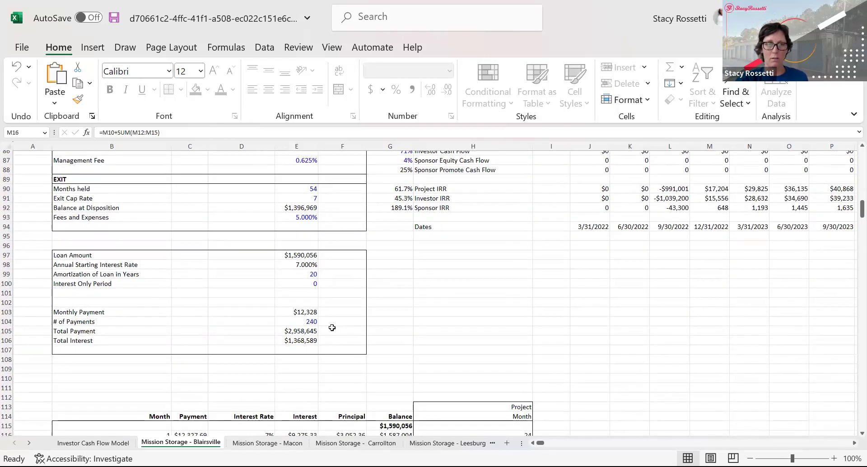
scroll(333, 328, "up", 3)
scroll(390, 303, "up", 6)
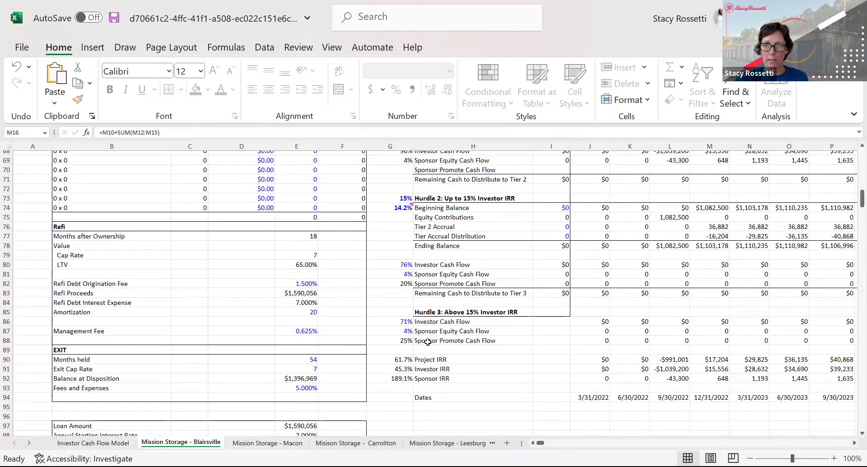
scroll(422, 280, "up", 5)
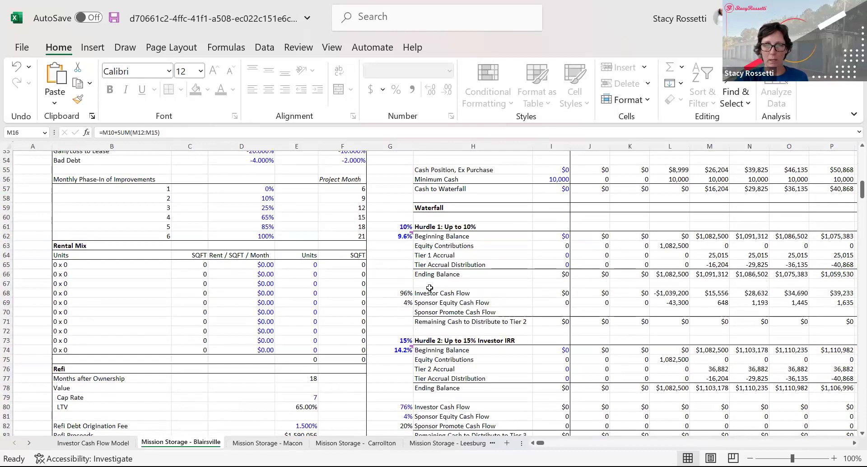
scroll(436, 286, "down", 5)
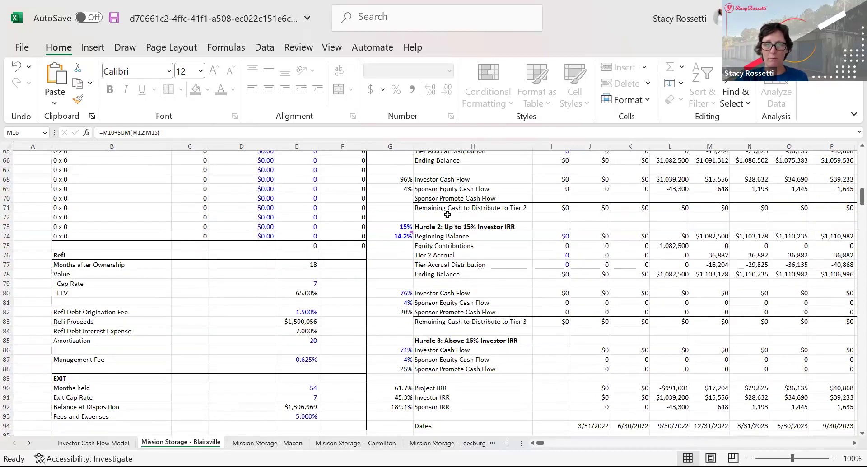
scroll(452, 235, "up", 2)
scroll(452, 239, "up", 2)
scroll(434, 242, "down", 3)
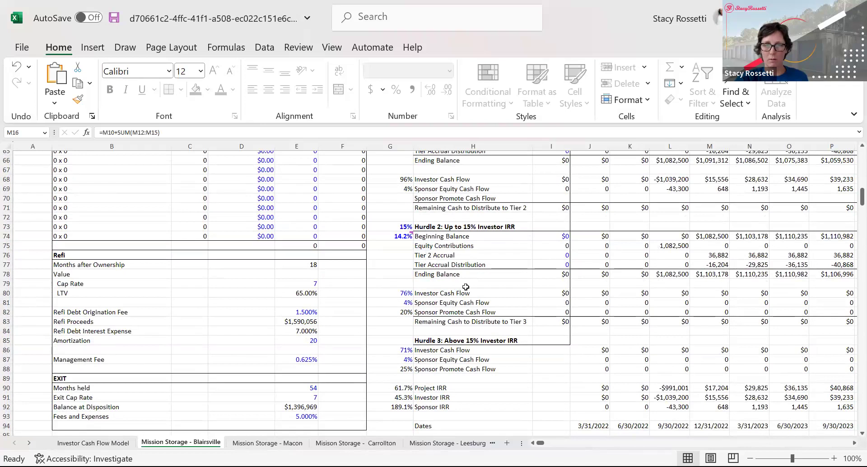
scroll(470, 269, "down", 3)
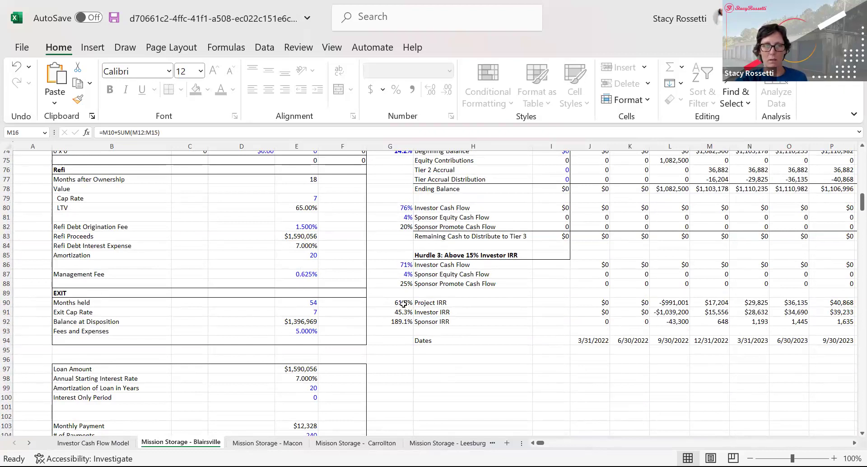
Set the months to refinance for Mission Storage - Blairsville to 24 in the investor model and check the IRRs on its property sheet
left_click(84, 444)
left_click(170, 294)
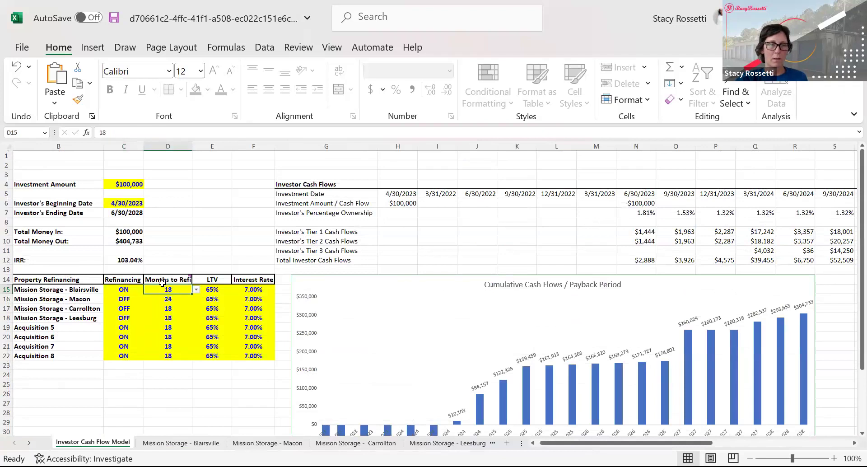
type("24")
key("Return")
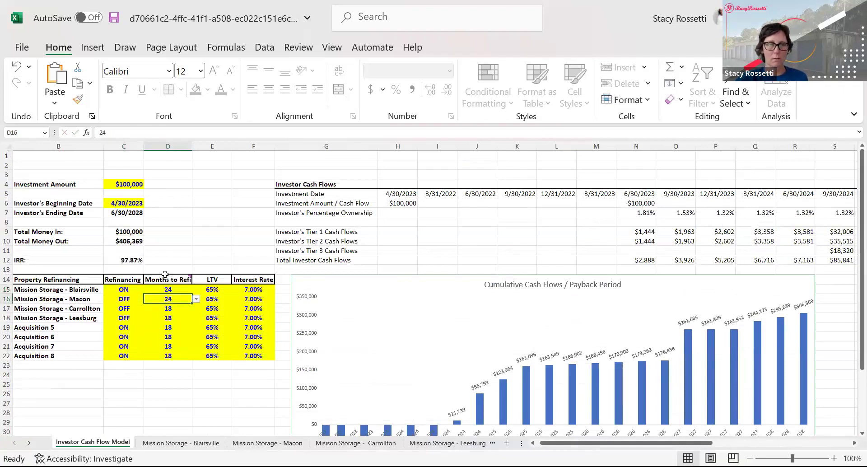
left_click(181, 443)
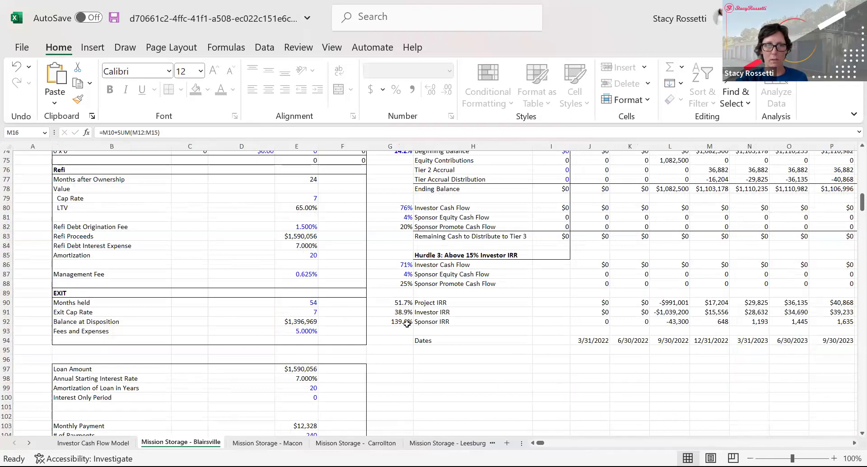
Set the months to refinance for Mission Storage - Blairsville to 36 in the investor model and check the IRRs on its property sheet
left_click(99, 446)
left_click(160, 291)
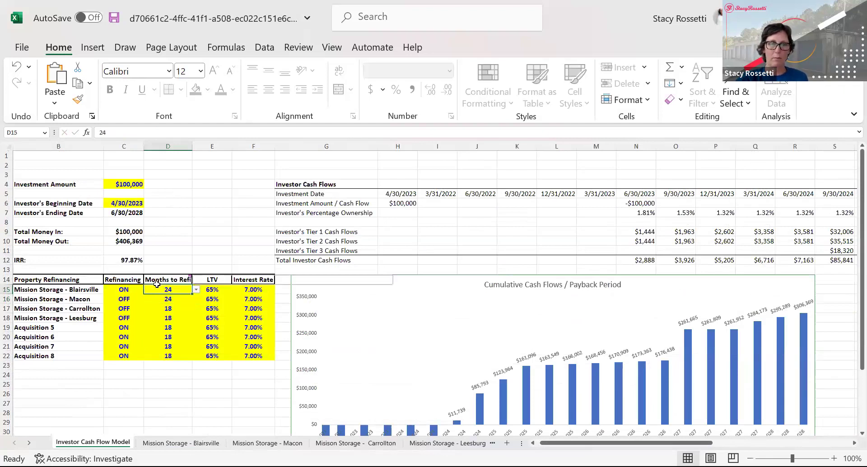
left_click(190, 443)
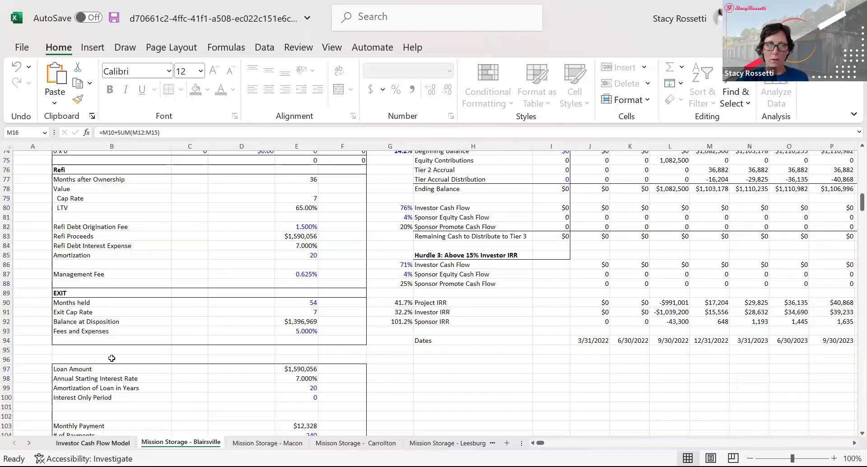
Turn refinancing ON for Mission Storage - Macon, Carrollton and Leesburg in the Investor Cash Flow Model sheet
key("ctrl+Page_Up")
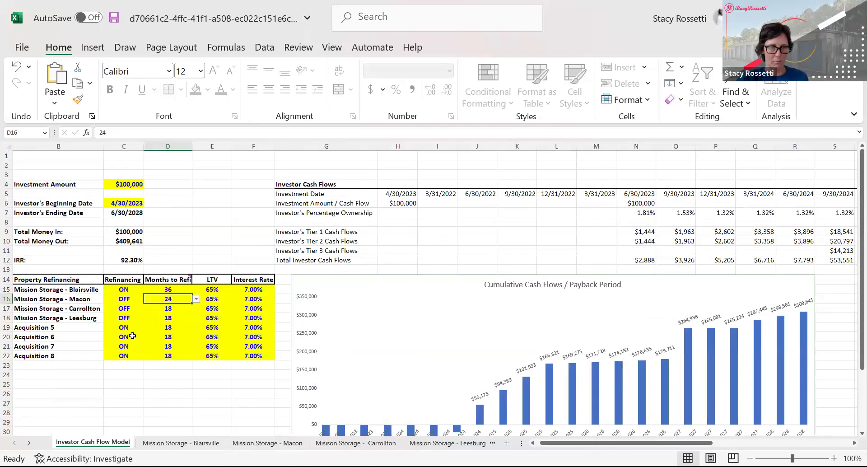
left_click(125, 302)
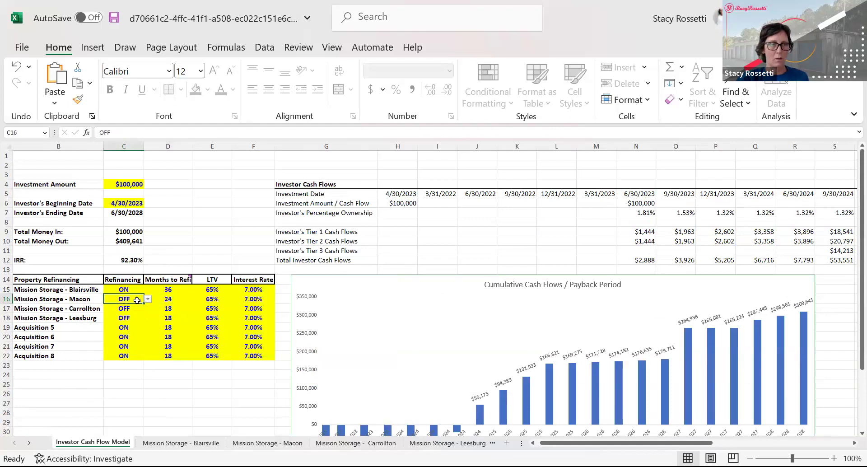
left_click(148, 299)
left_click(137, 310)
left_click(137, 310)
left_click(148, 309)
left_click(135, 320)
left_click(135, 320)
left_click(148, 318)
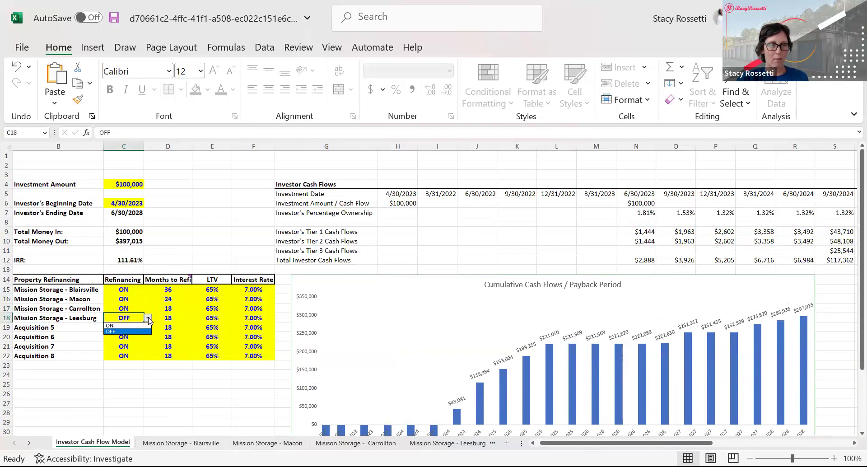
left_click(134, 326)
Set the months to refinance to 24 for the Blairsville, Carrollton and Leesburg properties
left_click(171, 291)
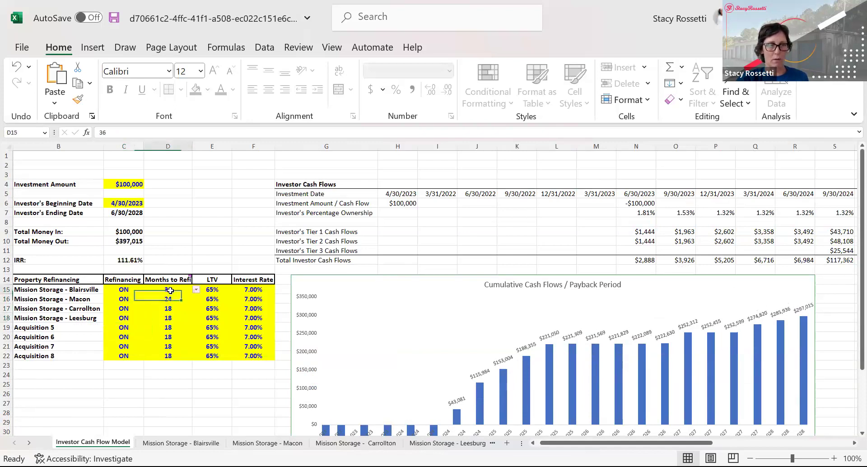
type("24")
left_click(148, 310)
type("24")
key("Return")
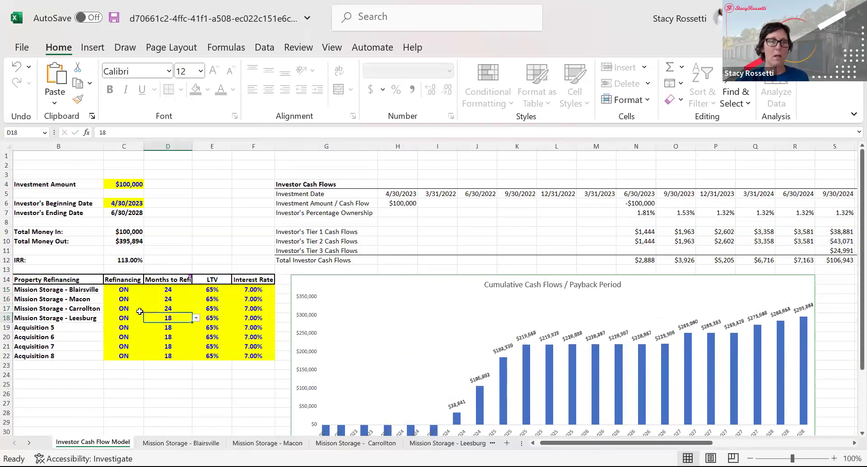
type("24")
key("Return")
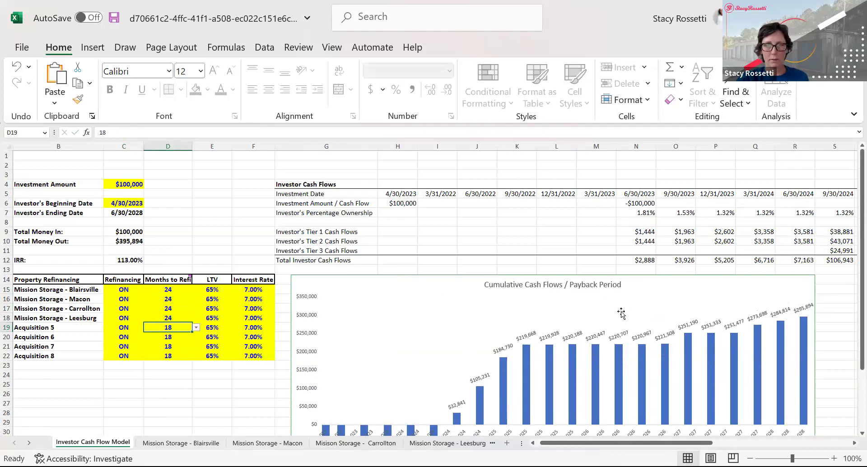
Examine the cumulative cash flow chart and the investor's tiered cash flows across all investment dates with all four Mission Storage properties refinanced
scroll(457, 379, "down", 1)
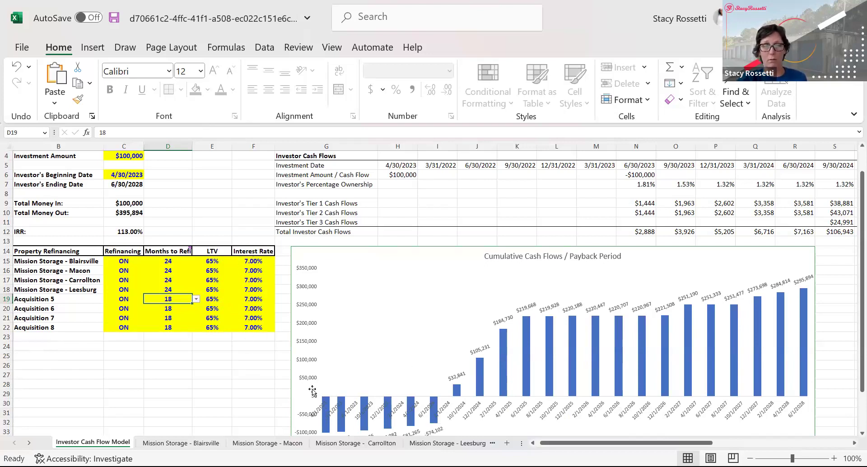
scroll(466, 242, "down", 1)
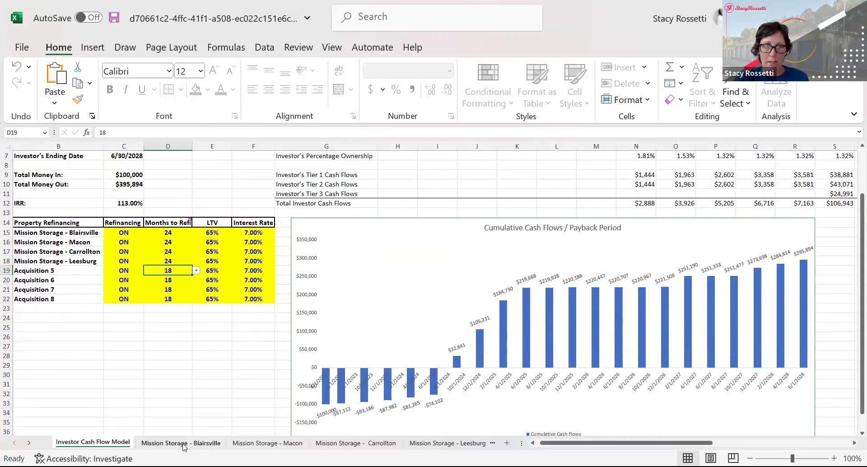
scroll(352, 371, "up", 2)
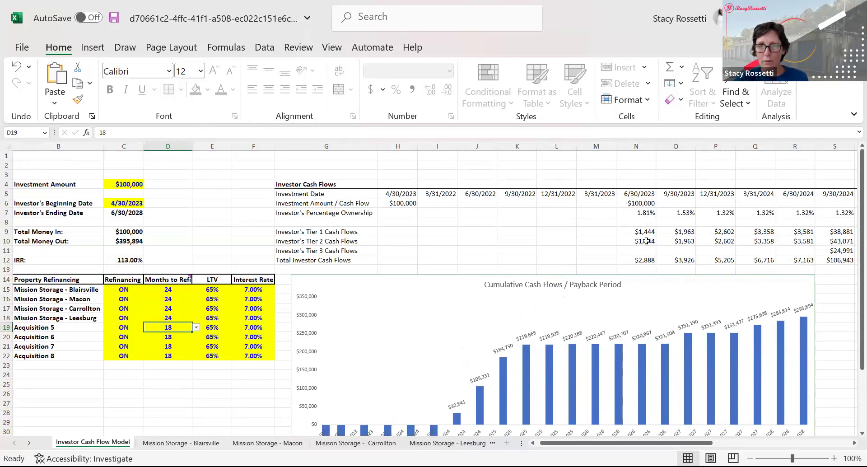
left_click(854, 444)
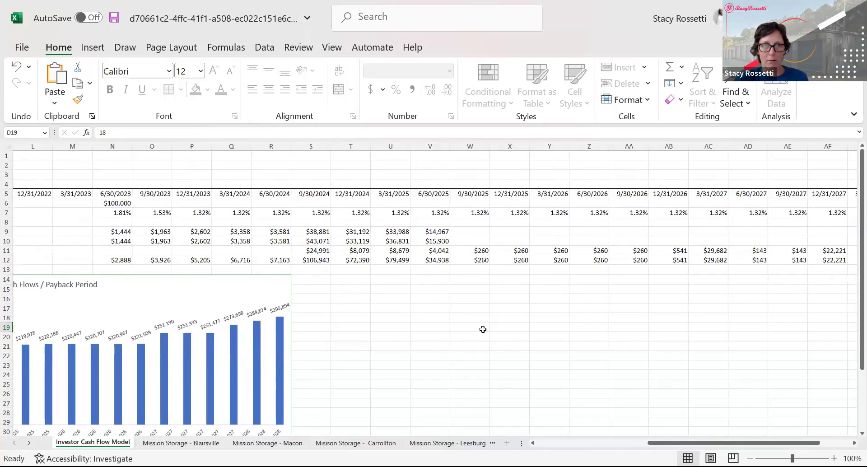
left_click_drag(854, 443, 854, 445)
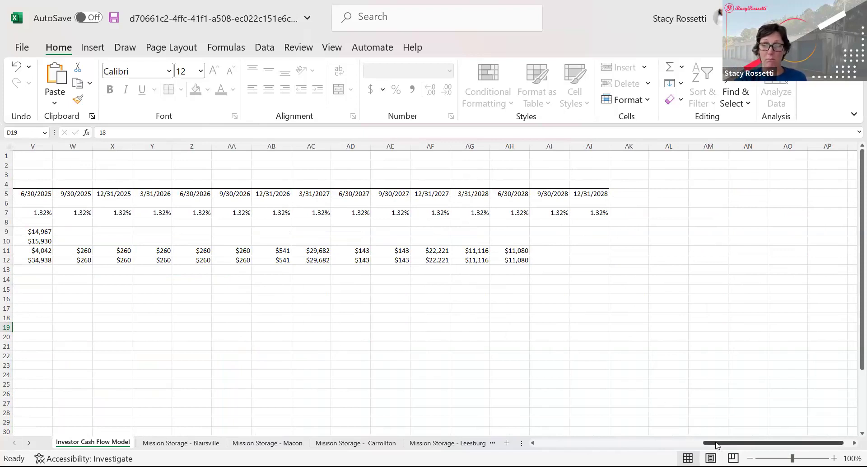
left_click_drag(721, 446, 642, 446)
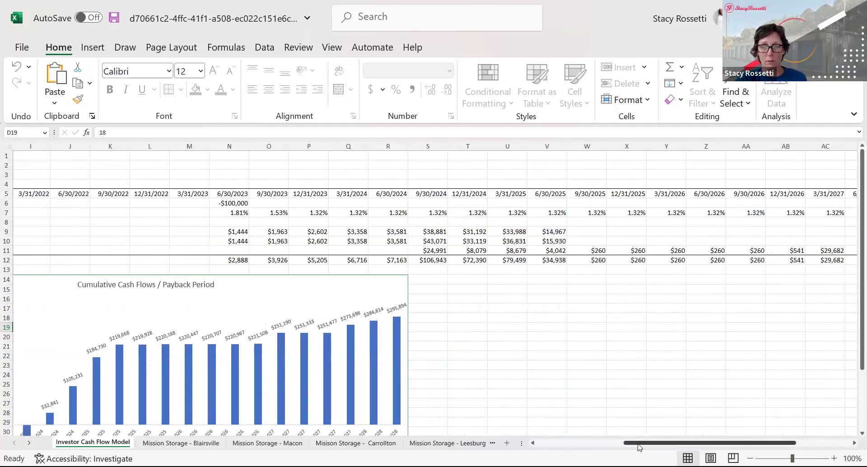
scroll(434, 294, "left", 10)
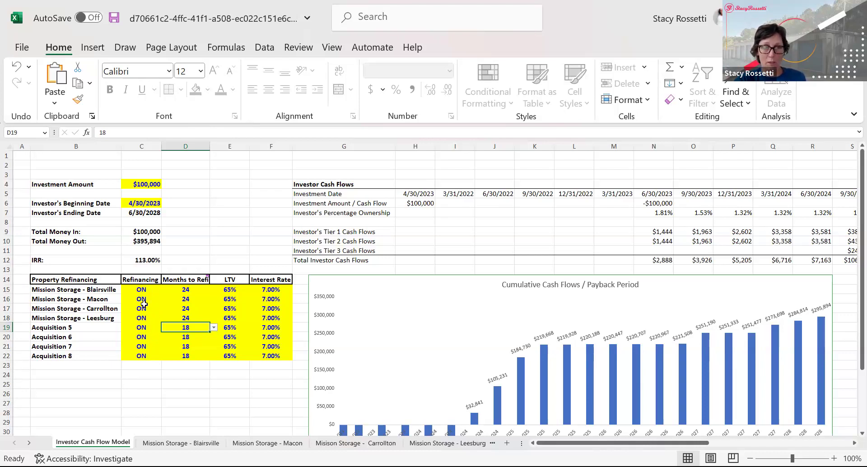
Turn refinancing OFF for Mission Storage - Leesburg and Mission Storage - Macon
left_click(145, 320)
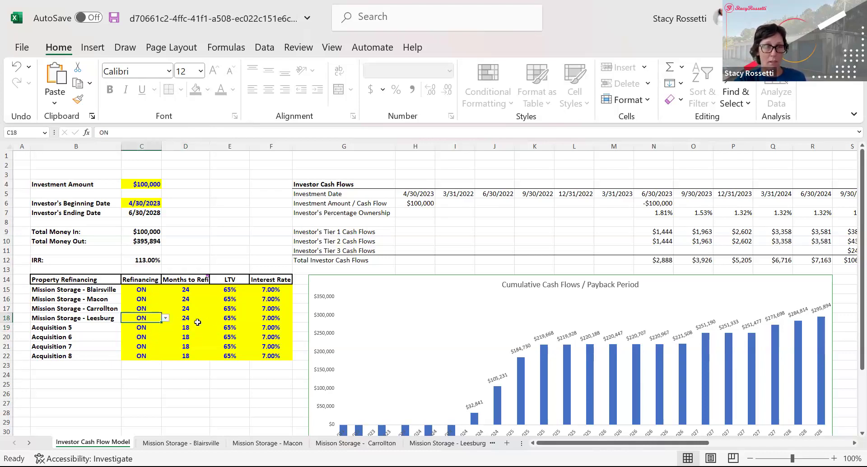
left_click(165, 319)
left_click(158, 332)
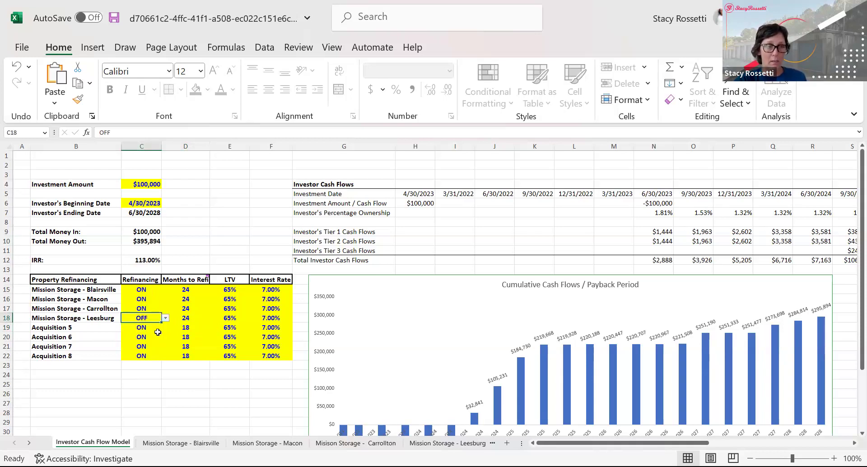
left_click(143, 299)
left_click(166, 299)
left_click(158, 316)
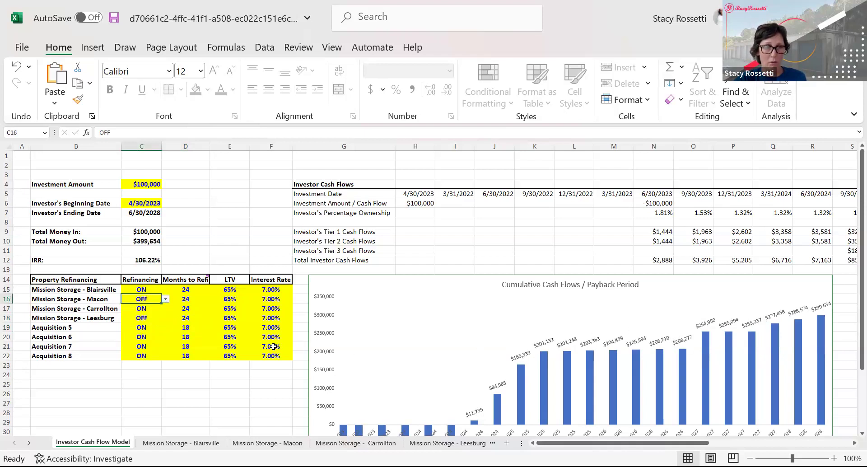
Review the payback chart and the quarterly investor cash flows through the end of 2028 with Macon and Leesburg not refinanced
scroll(187, 287, "down", 1)
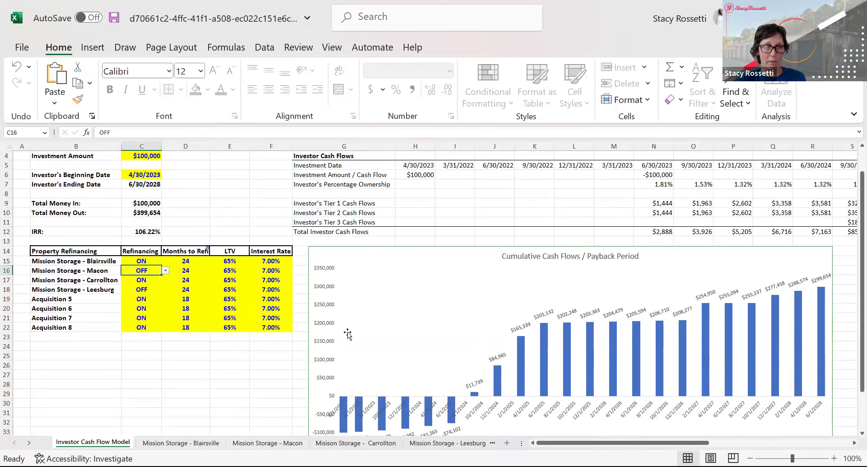
scroll(762, 244, "up", 1)
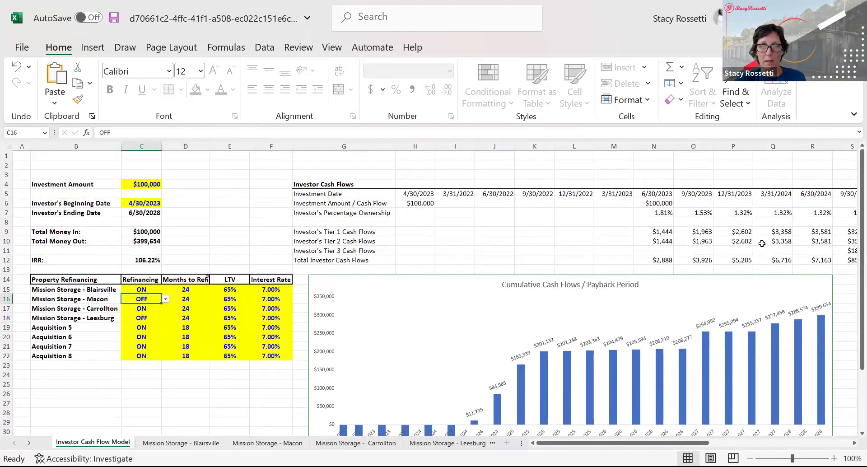
left_click(855, 443)
left_click(854, 443)
left_click(854, 443)
left_click(854, 443)
left_click(854, 443)
left_click(855, 443)
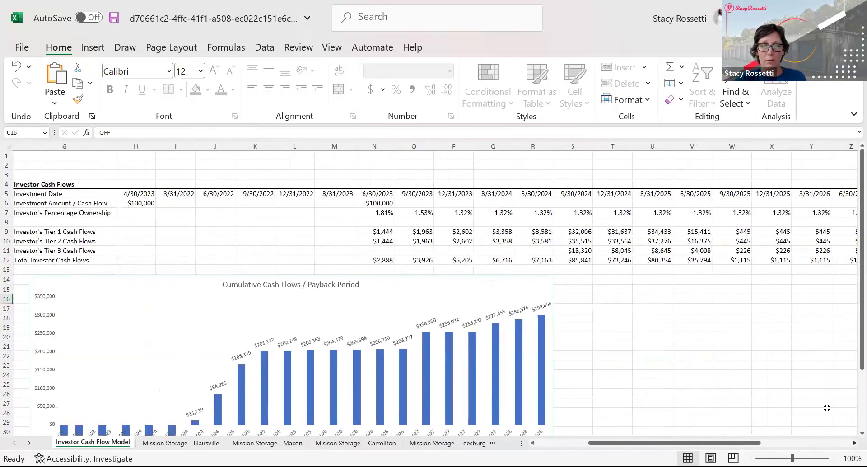
left_click(855, 443)
left_click(855, 444)
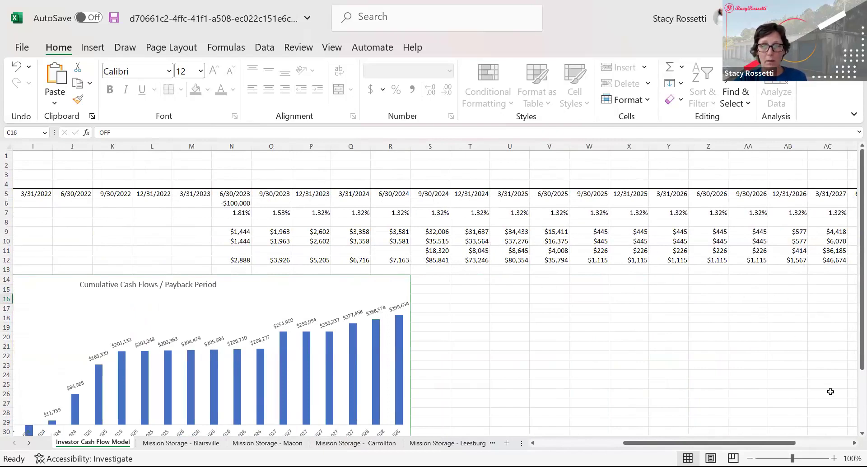
left_click(854, 443)
left_click(855, 444)
left_click(854, 443)
left_click(855, 443)
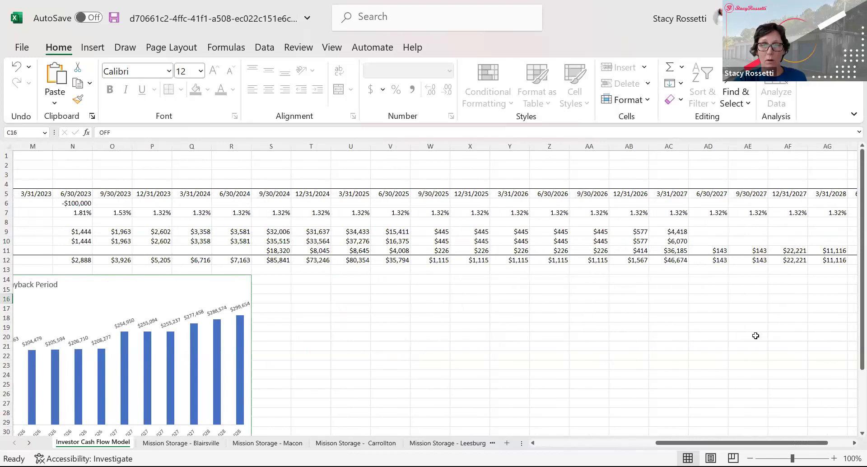
left_click(854, 444)
left_click(854, 443)
left_click(854, 443)
left_click(854, 443)
left_click(854, 444)
left_click(855, 443)
left_click(855, 443)
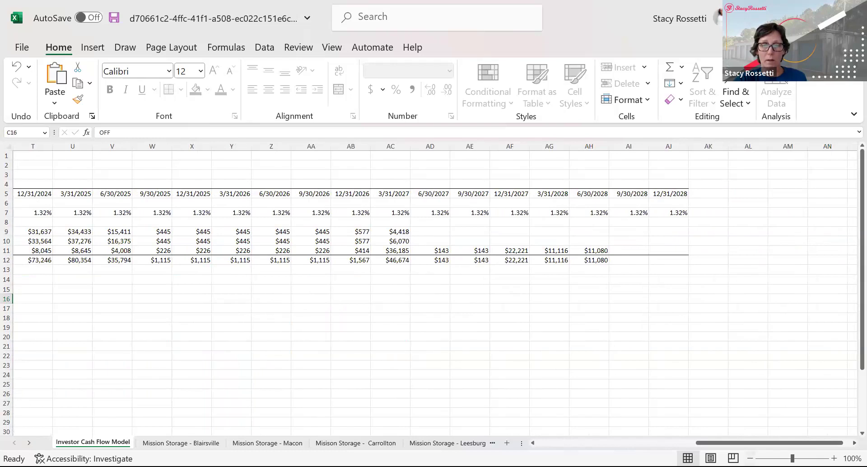
left_click_drag(748, 446, 654, 446)
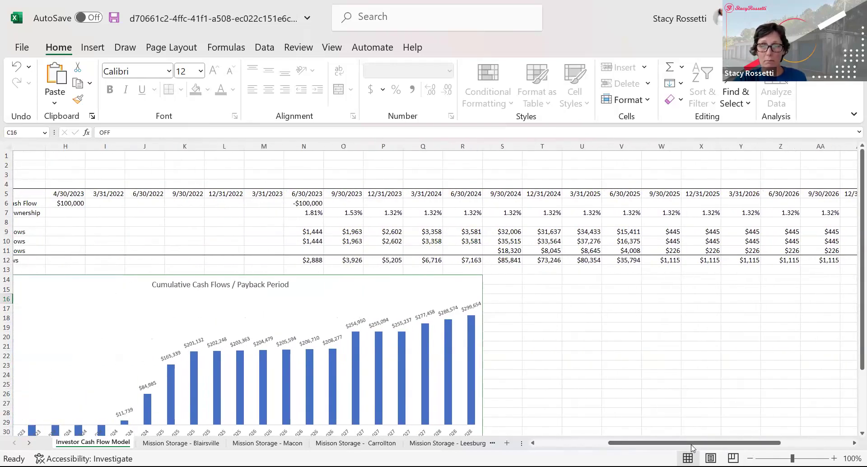
scroll(758, 449, "right", 5)
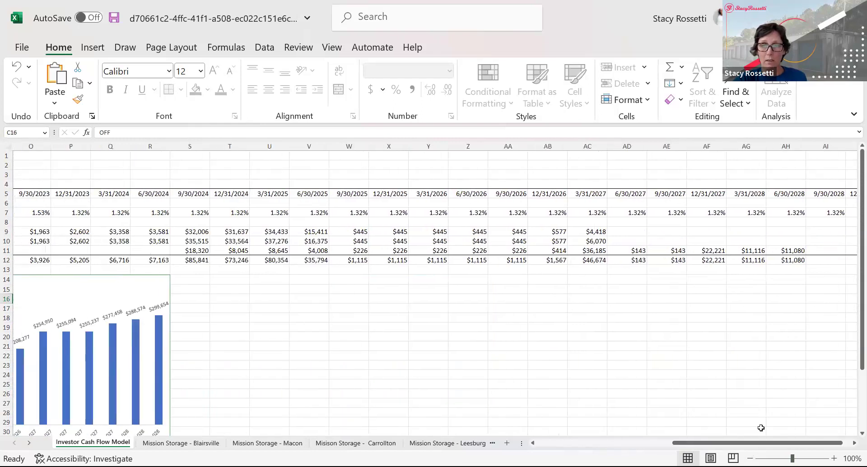
left_click_drag(763, 446, 624, 450)
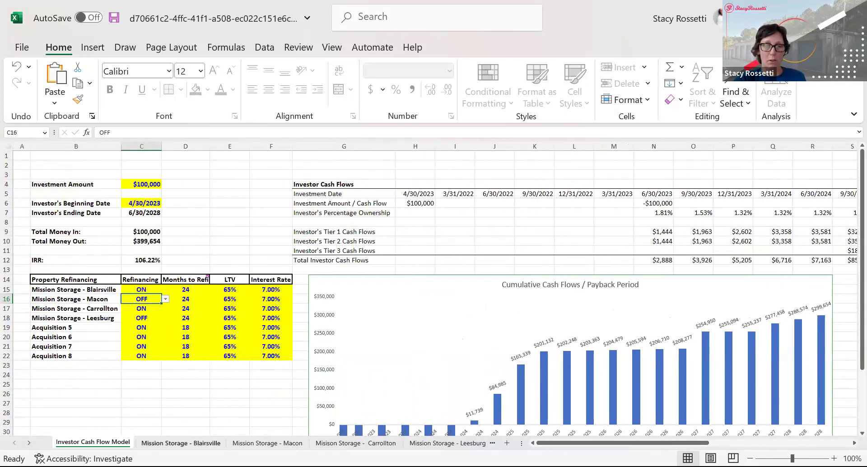
Look through the Blairsville, Macon, Carrollton and Leesburg property sheets, checking refi assumptions, net operating income, and sources and uses
left_click(174, 446)
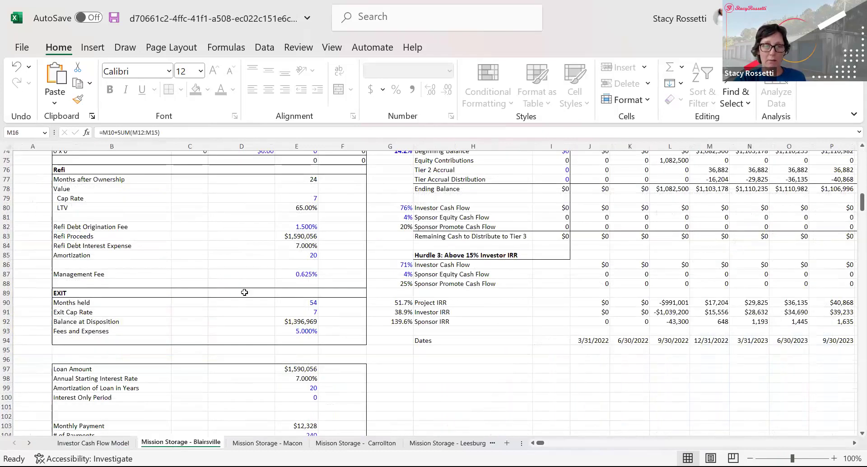
left_click(274, 446)
scroll(272, 270, "down", 2)
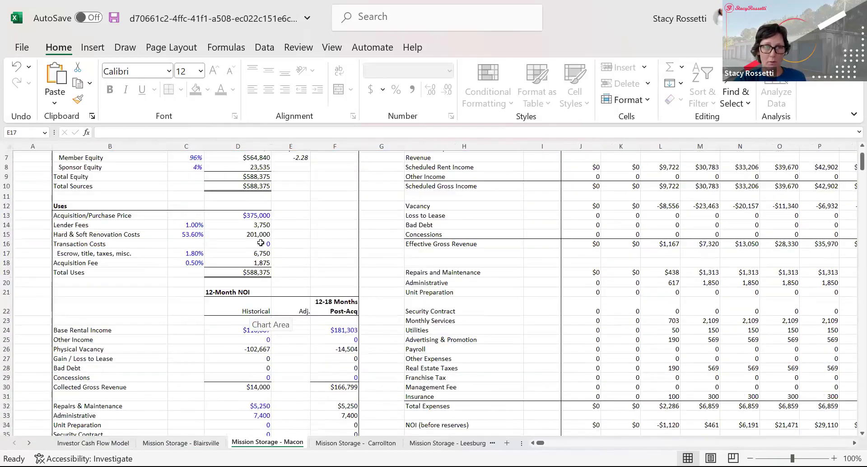
scroll(268, 367, "down", 10)
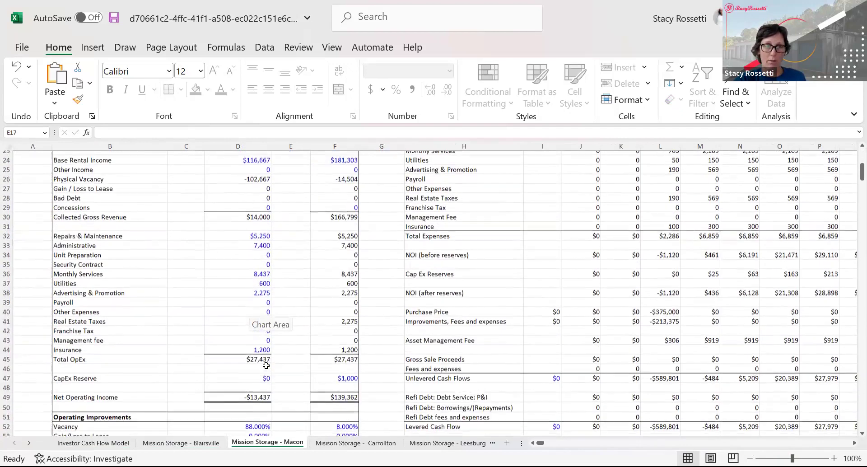
scroll(296, 363, "down", 9)
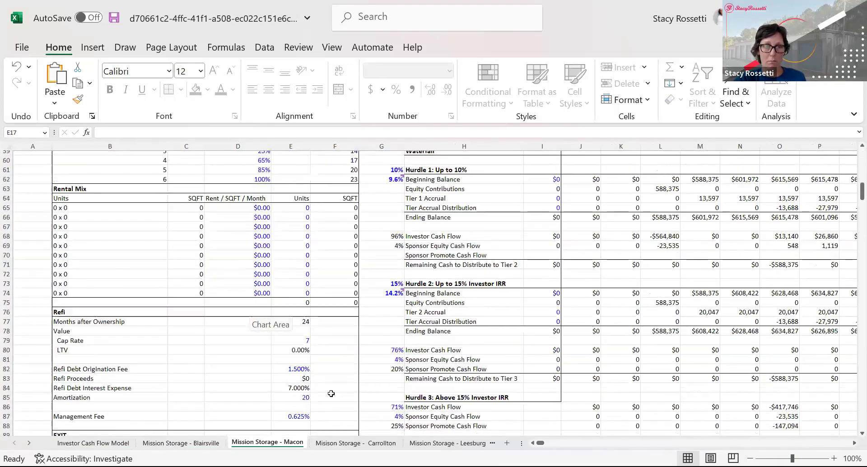
key("ctrl+Page_Down")
scroll(468, 425, "down", 4)
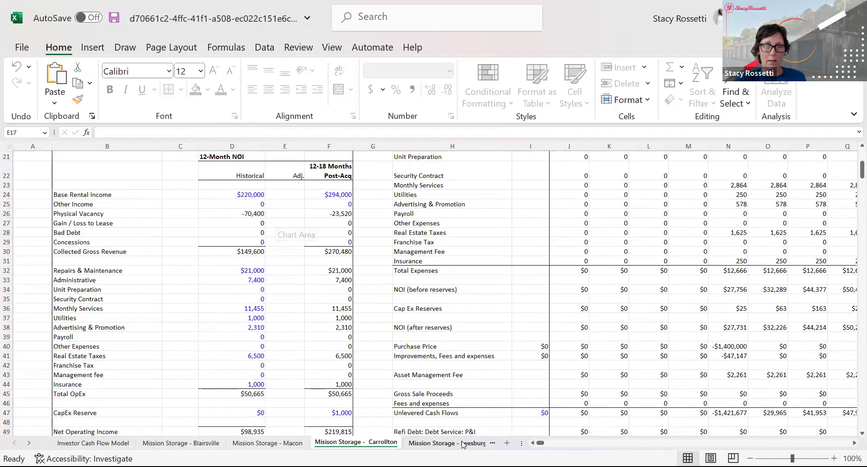
left_click(465, 444)
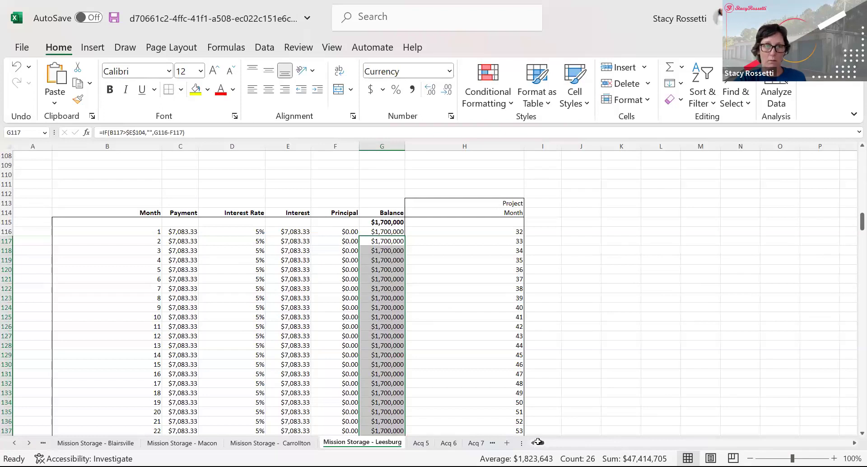
scroll(331, 278, "up", 20)
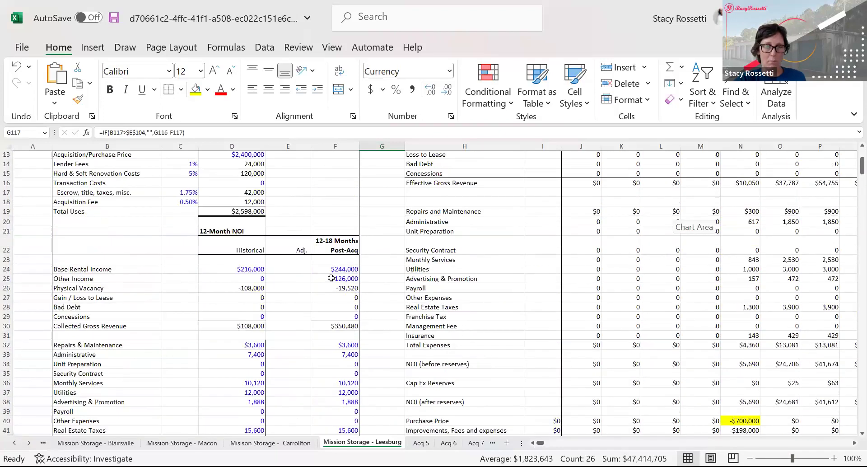
scroll(331, 278, "up", 4)
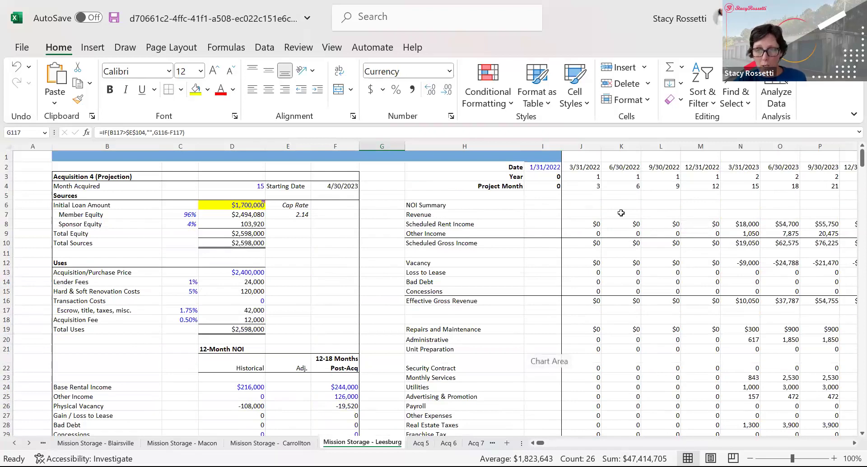
Examine the Leesburg sheet's sources and uses, operating income, waterfall hurdles, and refi and exit assumptions
scroll(702, 316, "down", 13)
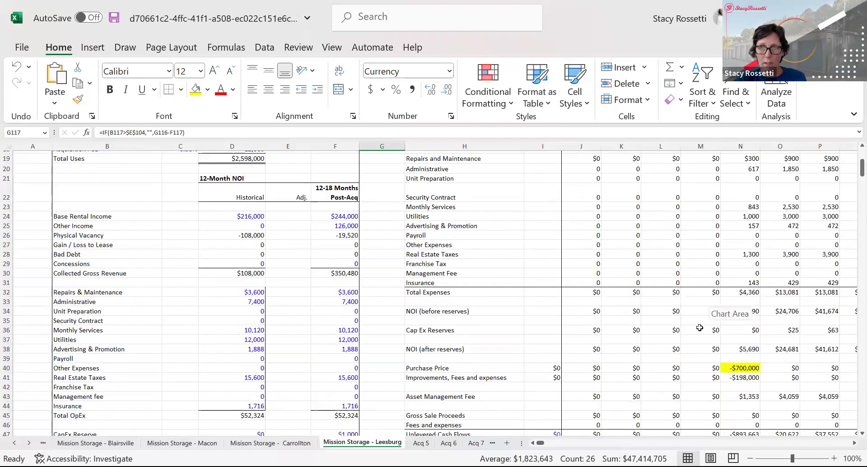
scroll(507, 217, "up", 9)
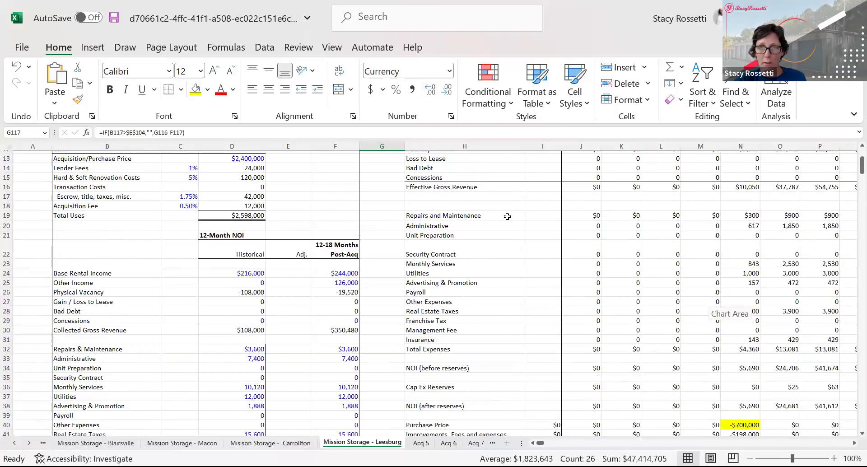
scroll(700, 306, "up", 4)
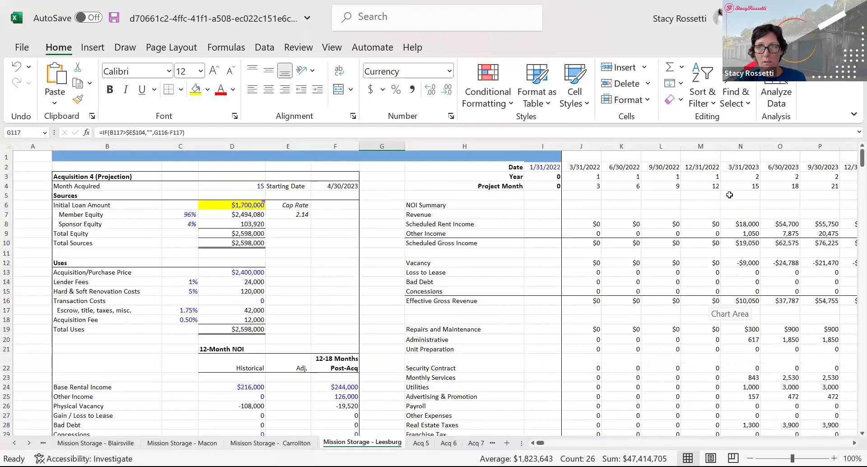
scroll(773, 290, "down", 19)
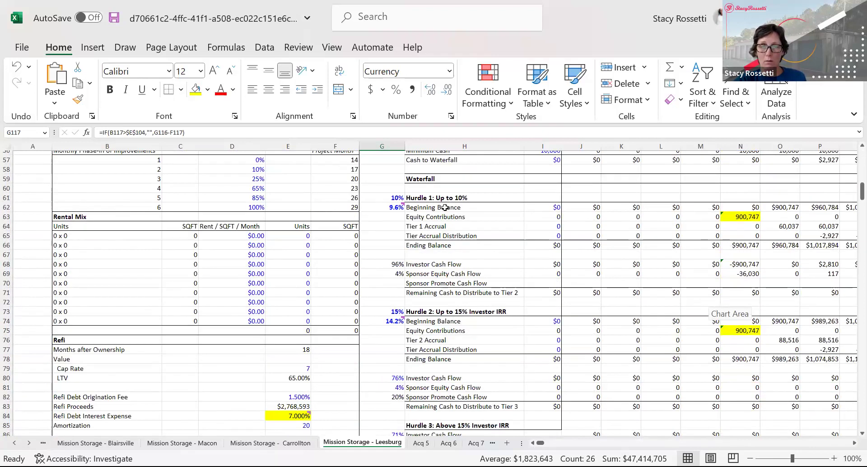
scroll(483, 326, "down", 3)
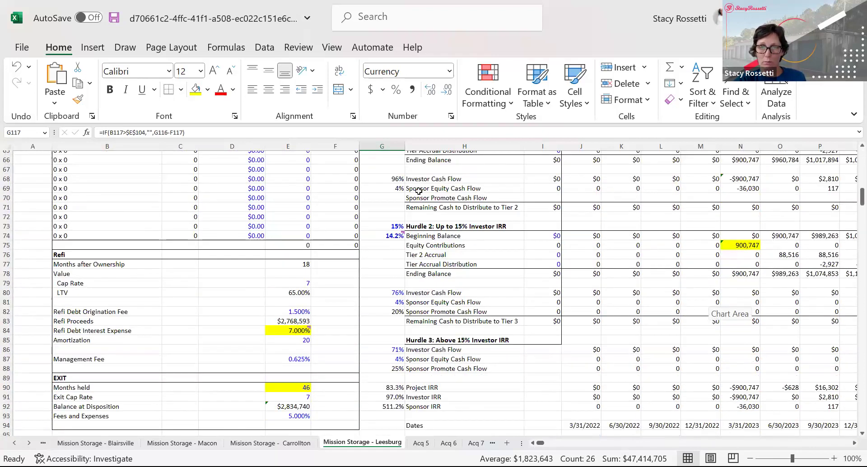
scroll(471, 359, "down", 3)
scroll(466, 400, "up", 3)
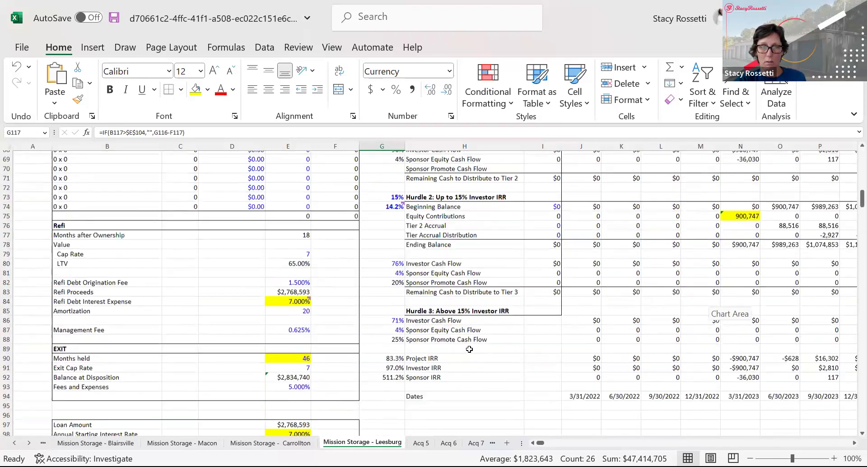
left_click(14, 445)
left_click(81, 445)
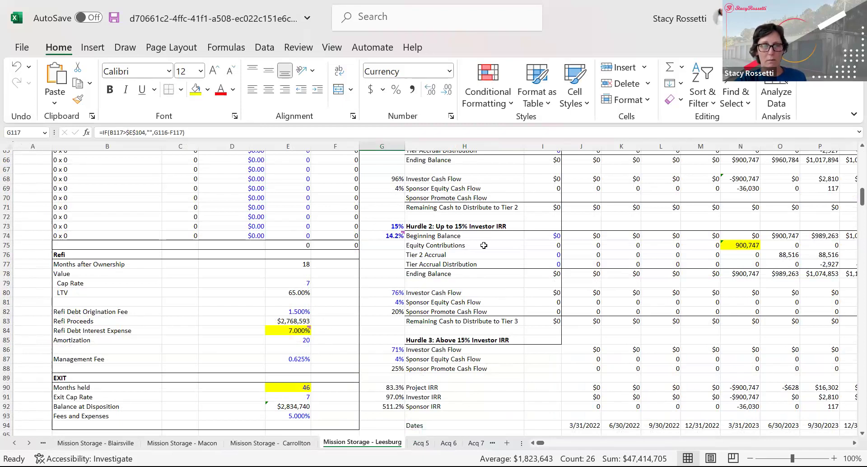
scroll(338, 375, "down", 2)
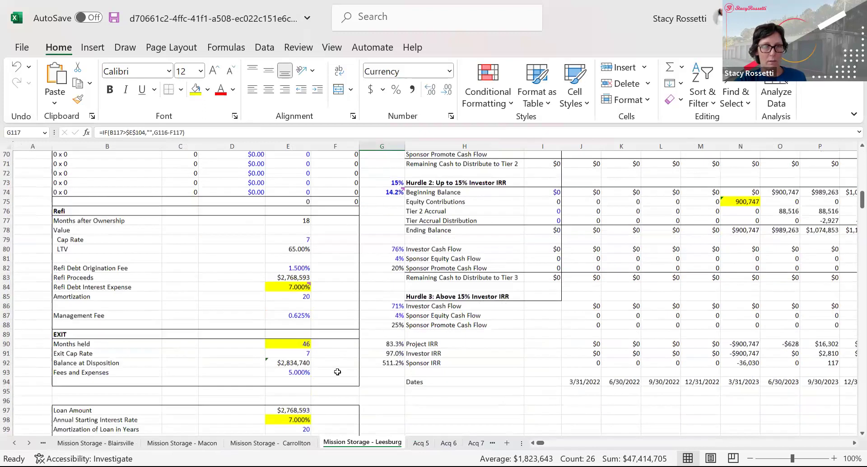
scroll(339, 394, "up", 4)
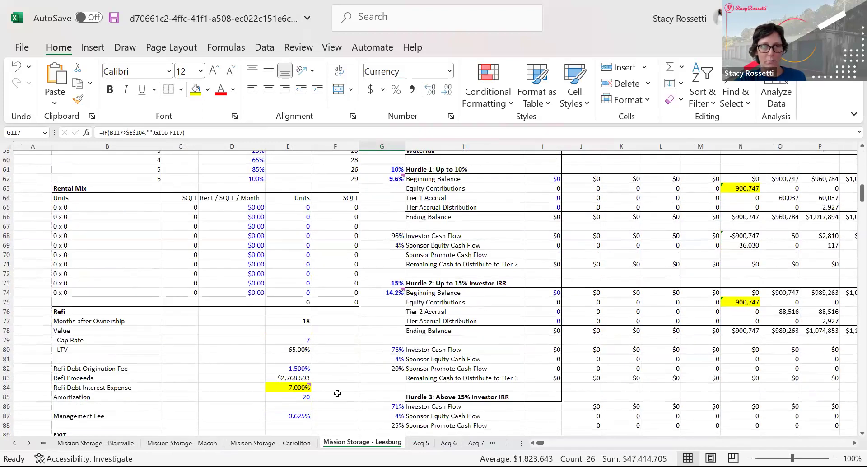
scroll(338, 394, "down", 3)
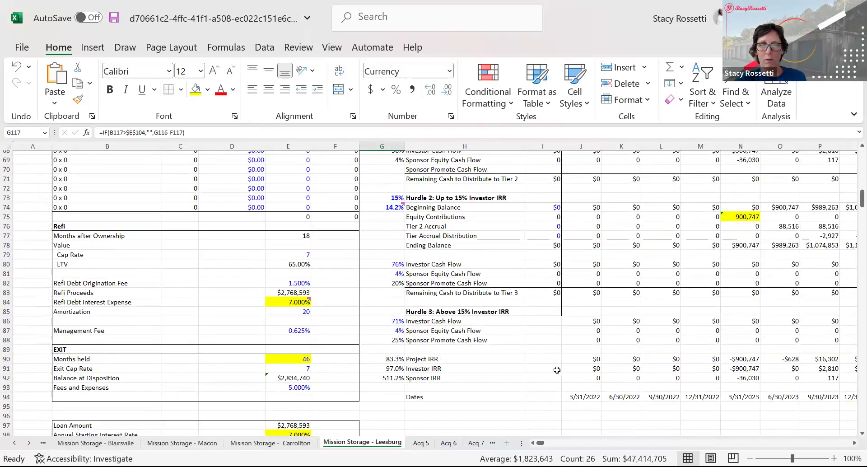
scroll(557, 370, "up", 5)
scroll(619, 321, "up", 9)
scroll(618, 320, "up", 8)
scroll(605, 316, "up", 1)
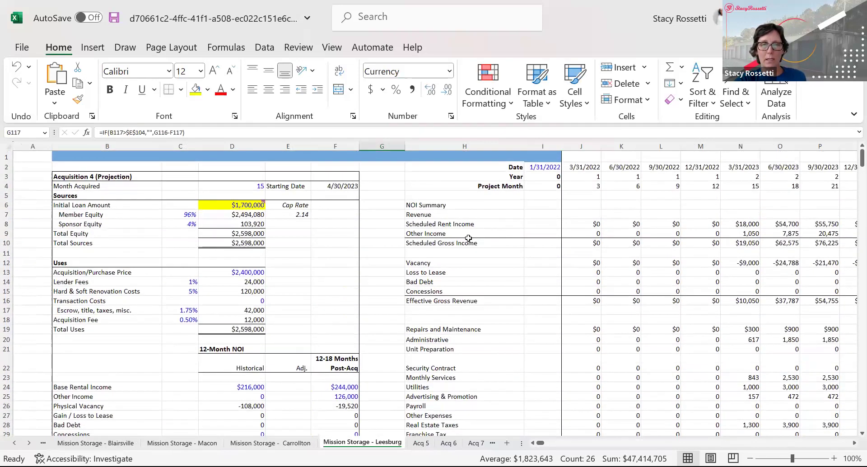
Check the Leesburg loan terms and monthly amortization schedule, and return to the Investor Cash Flow Model sheet
scroll(525, 307, "down", 20)
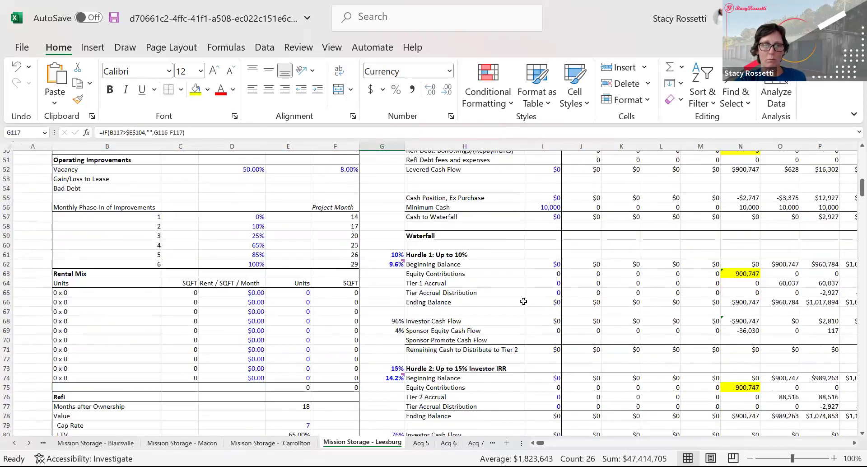
scroll(523, 301, "down", 4)
scroll(422, 339, "down", 5)
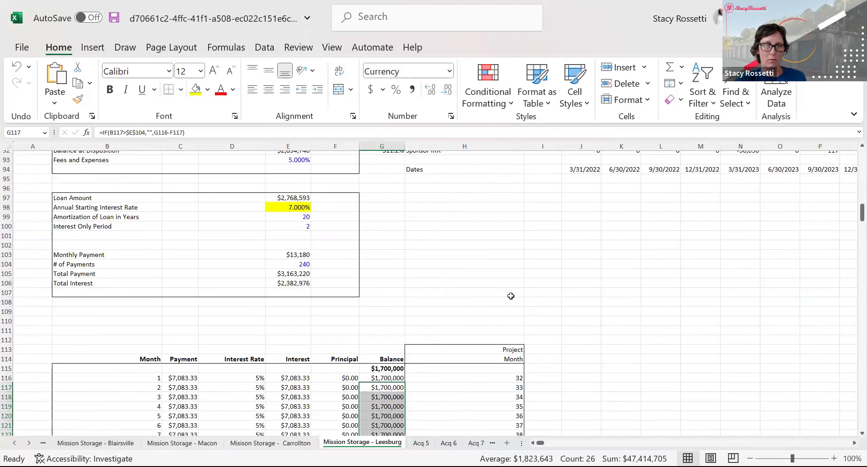
scroll(568, 310, "down", 7)
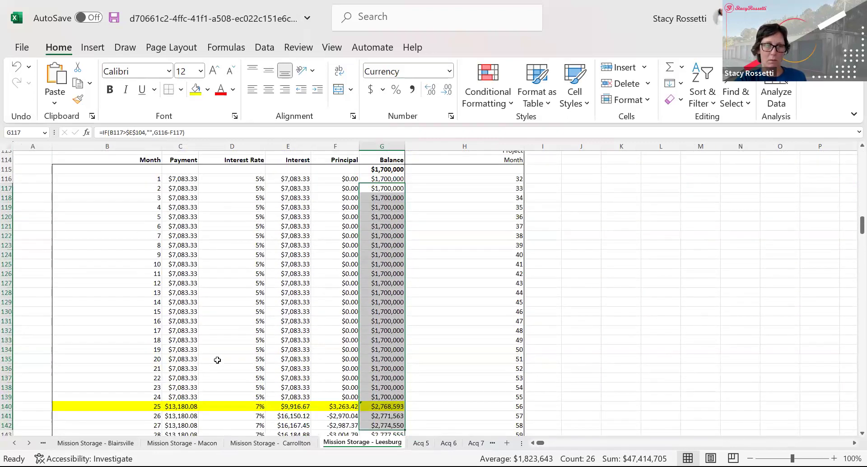
scroll(119, 443, "up", 15)
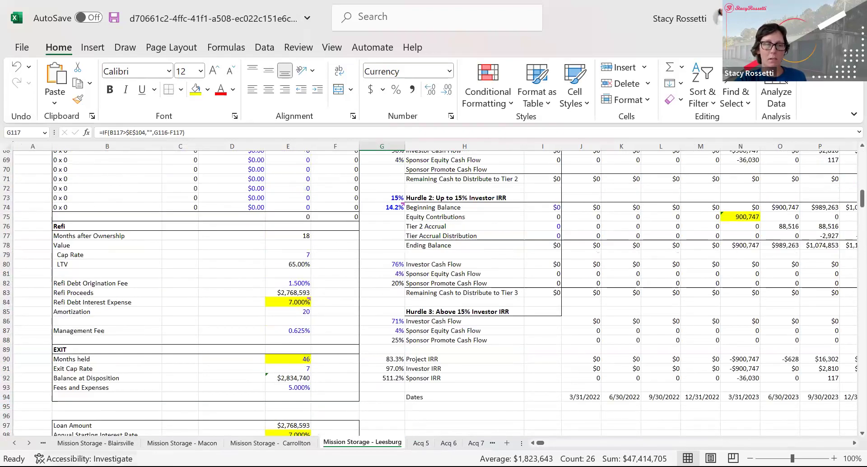
left_click(14, 443)
left_click(69, 445)
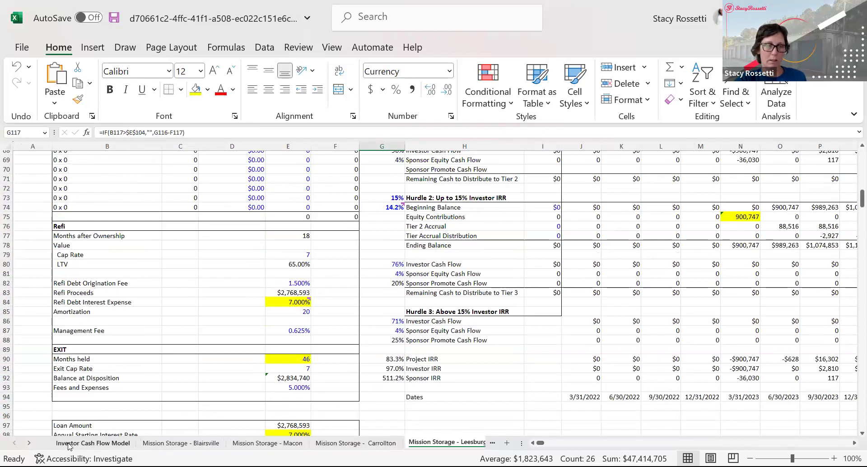